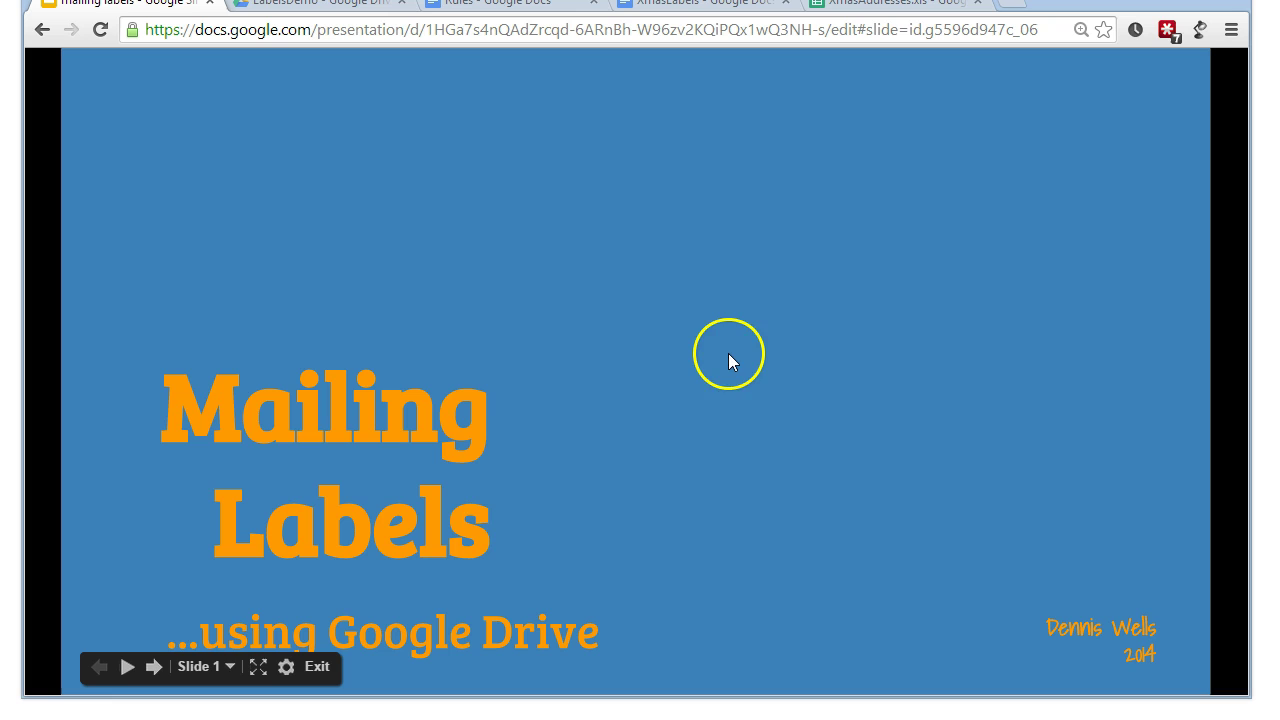
- Play slide 1's builds linking the first address row to its printed label, then advance to slide 2
left_click(155, 668)
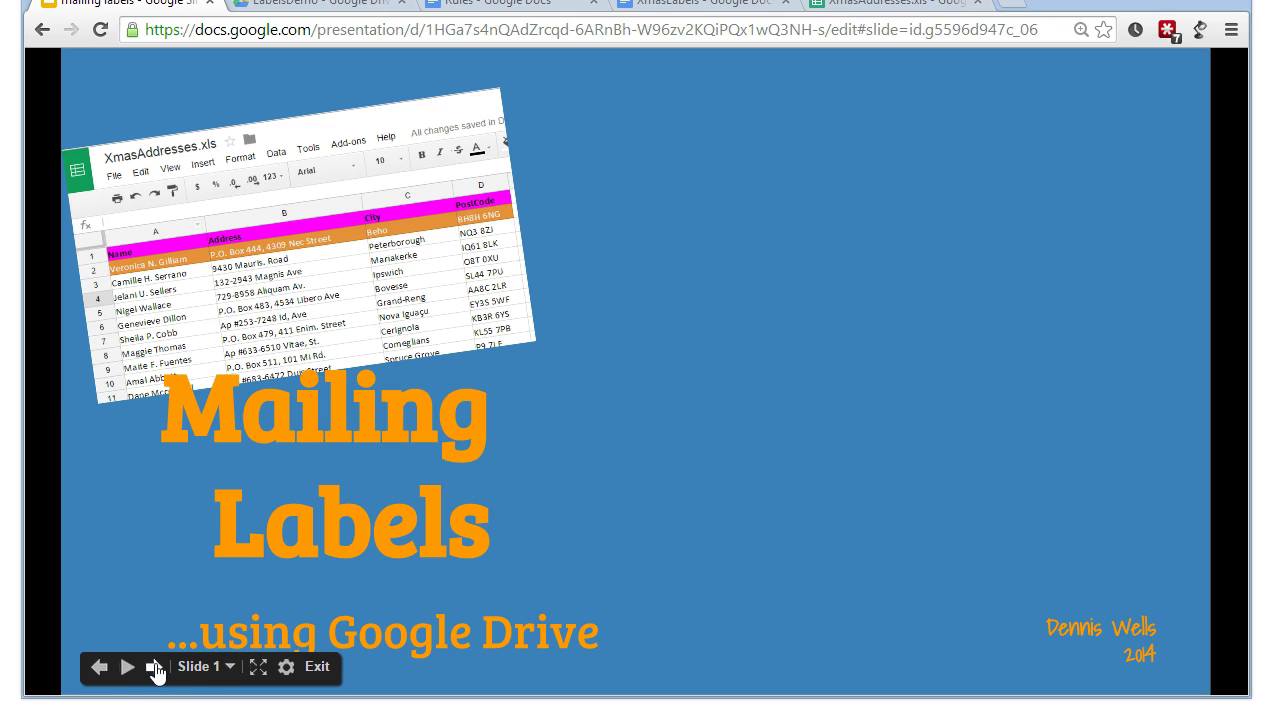
left_click(155, 668)
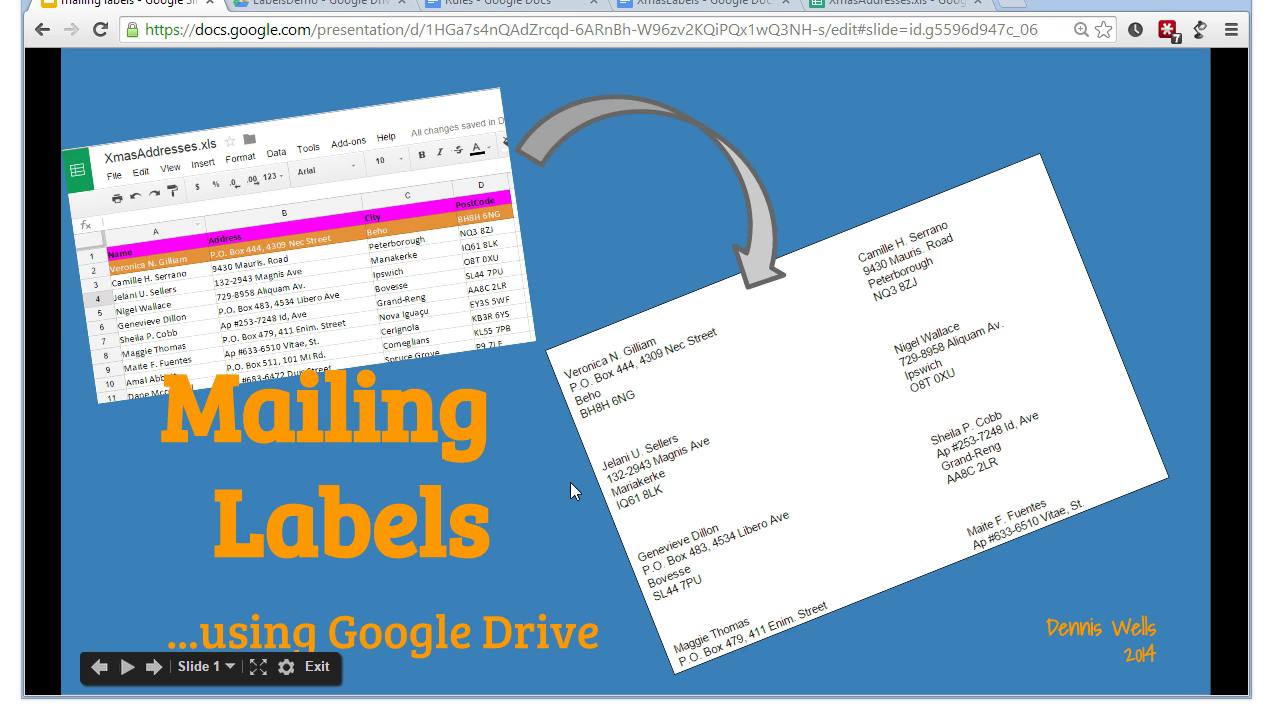
left_click(154, 670)
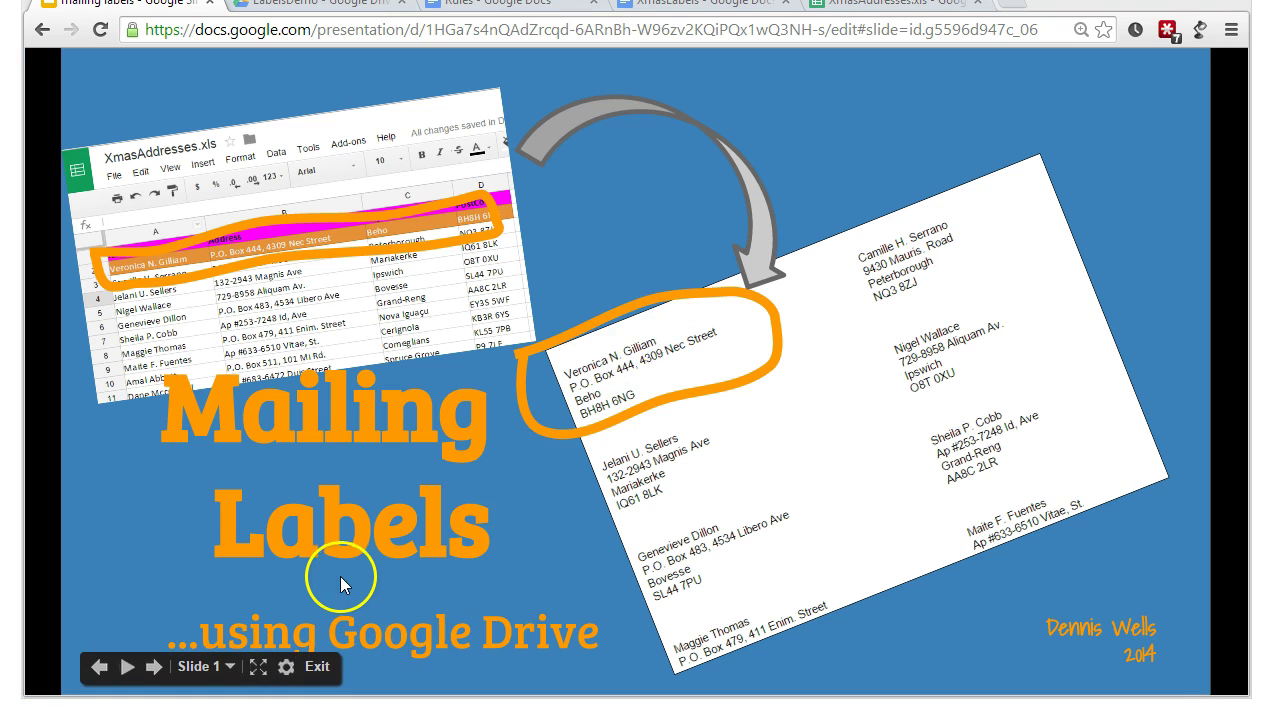
left_click(153, 667)
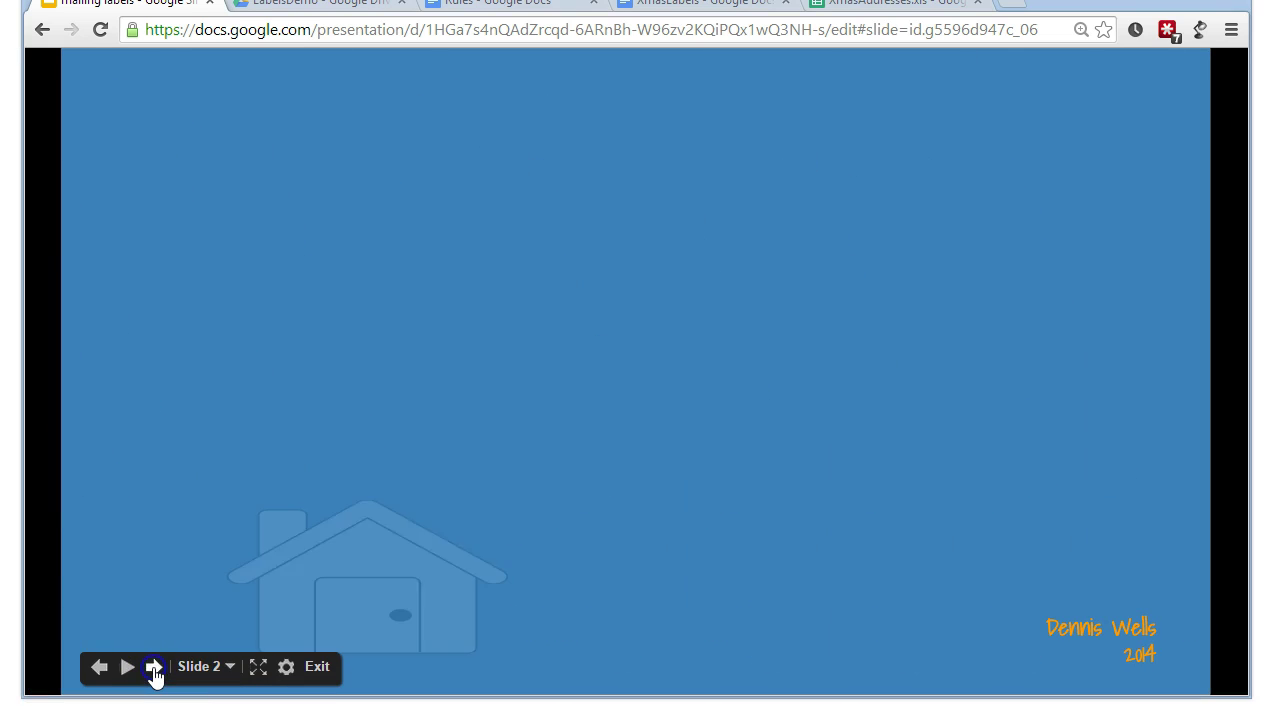
- Build slide 2 from the PC house and spreadsheet up to Google Drive and the add-on's labels
left_click(153, 667)
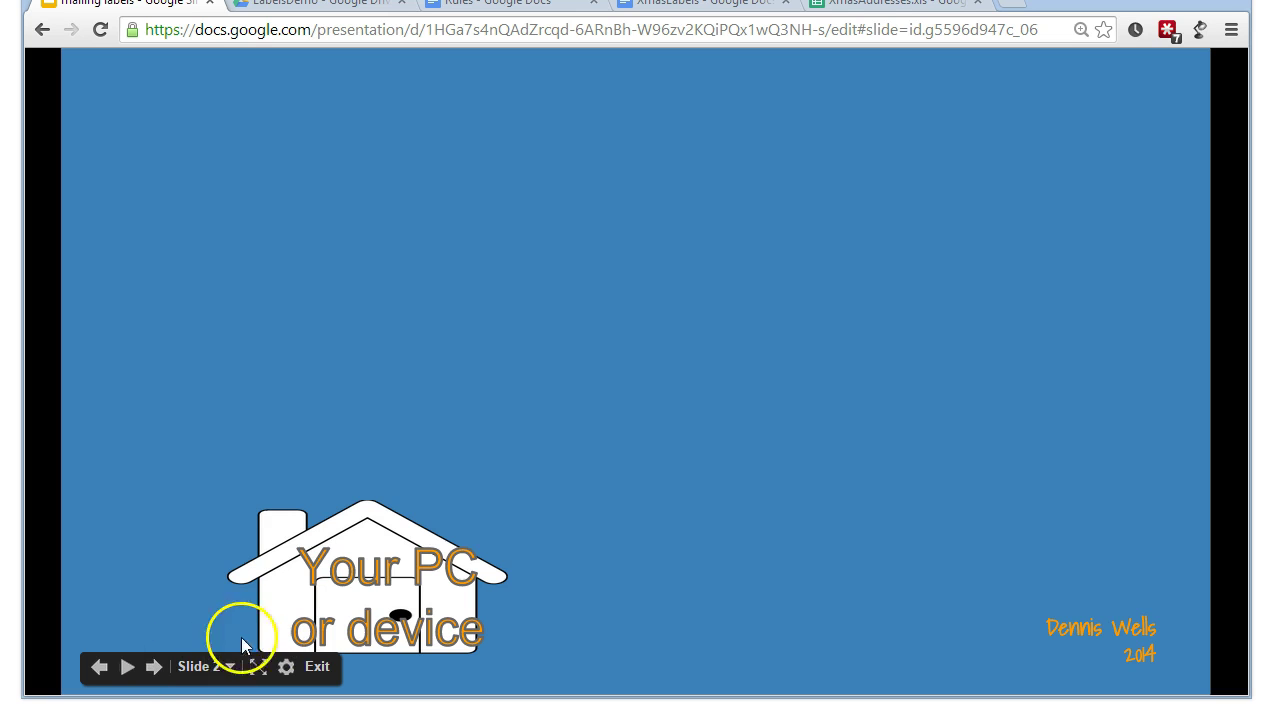
left_click(155, 668)
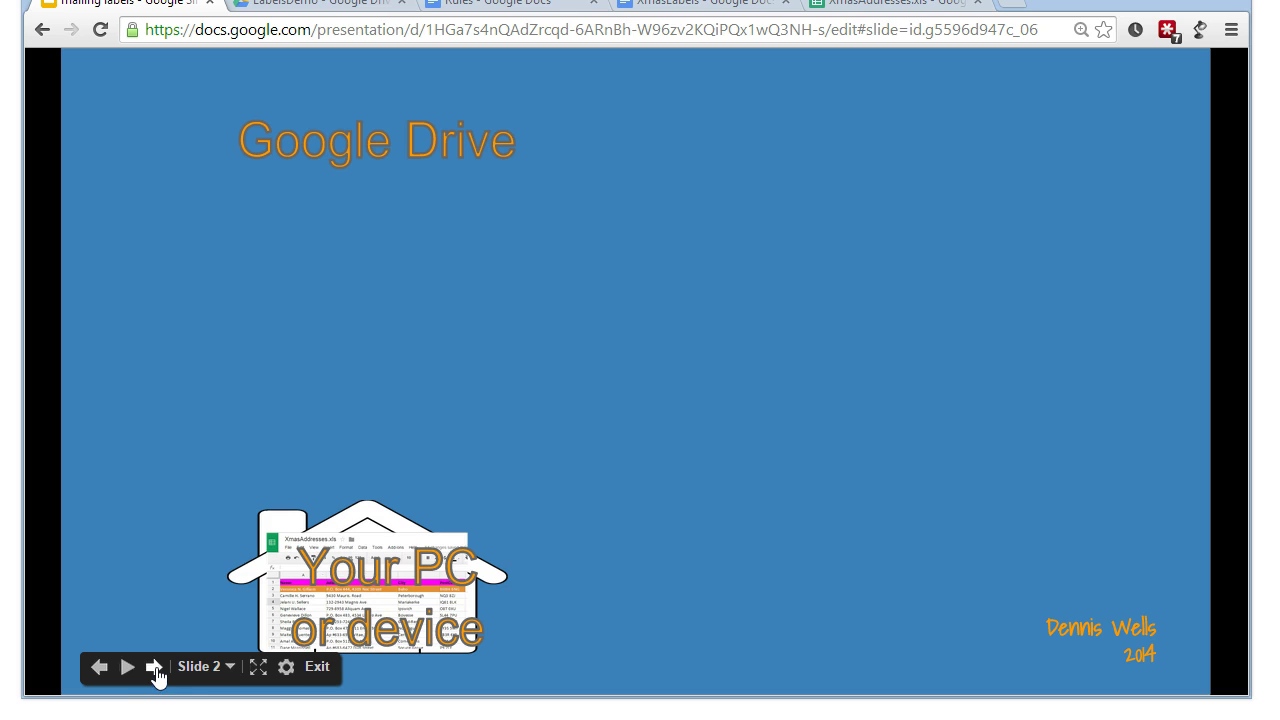
left_click(155, 668)
left_click(155, 668)
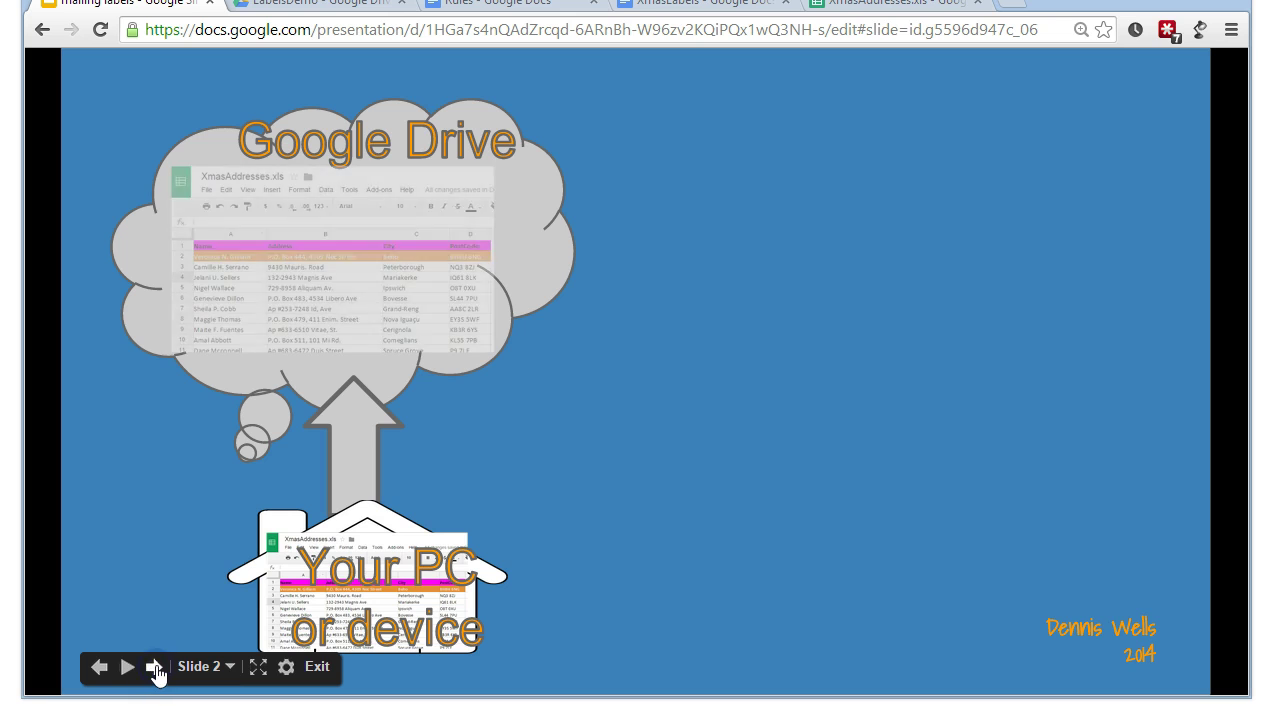
left_click(156, 667)
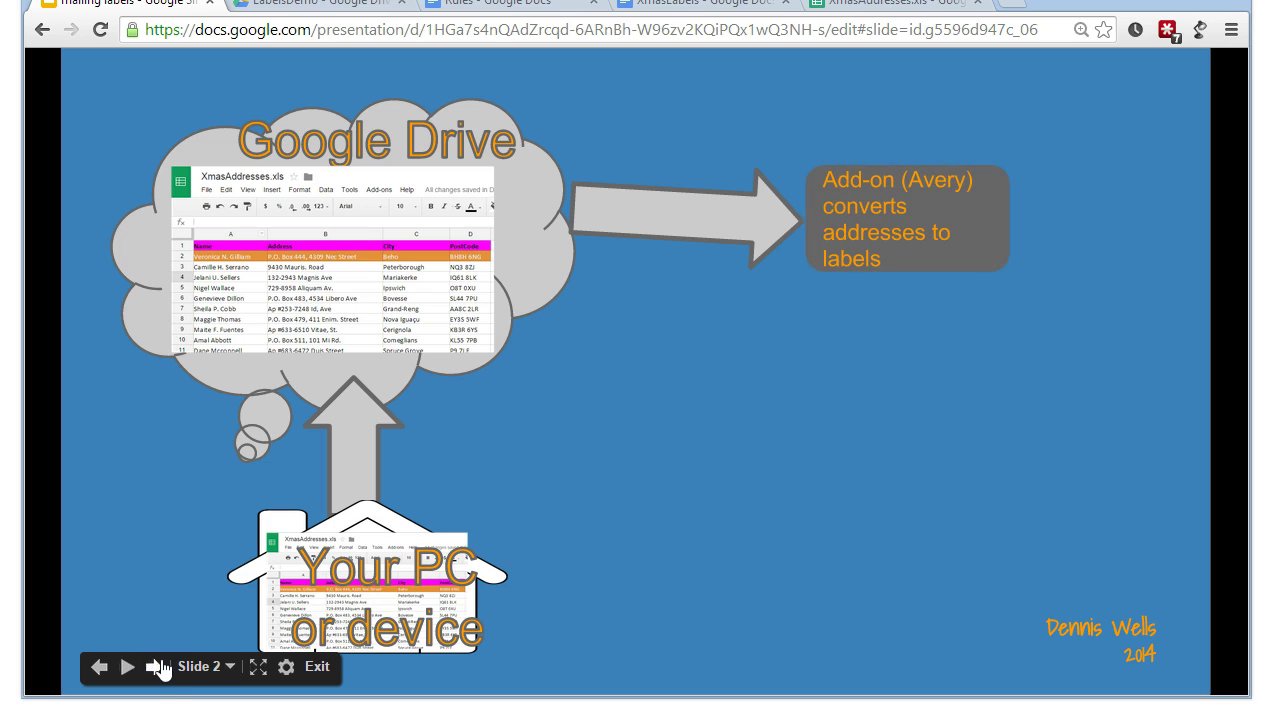
left_click(158, 668)
- Finish slide 2's diagram with the grey PC box, the printer and its printed pages
left_click(153, 668)
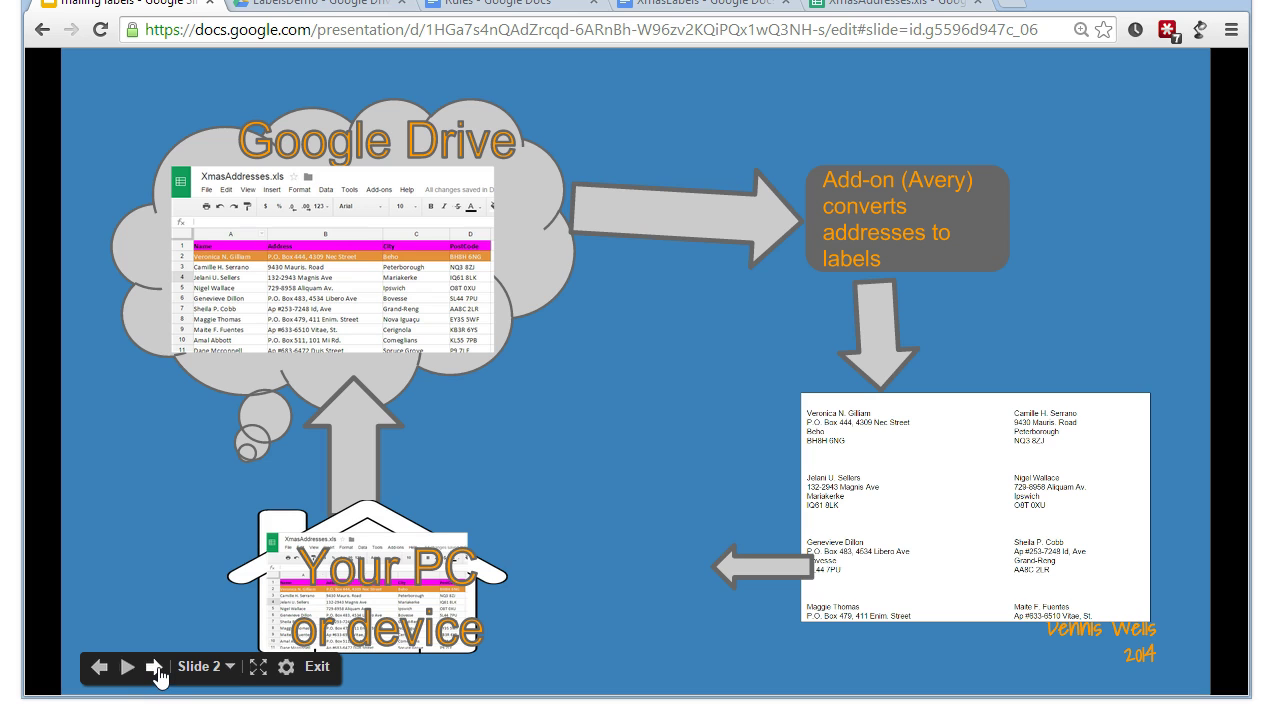
left_click(155, 668)
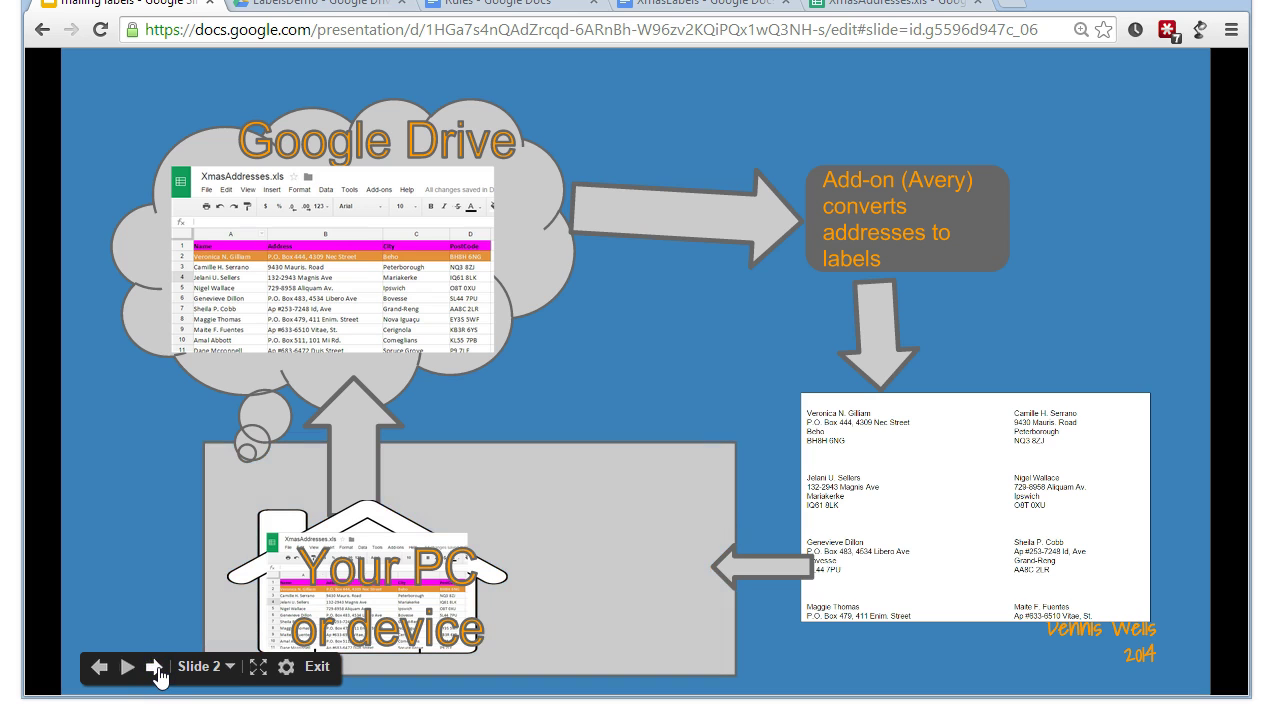
left_click(155, 668)
left_click(155, 670)
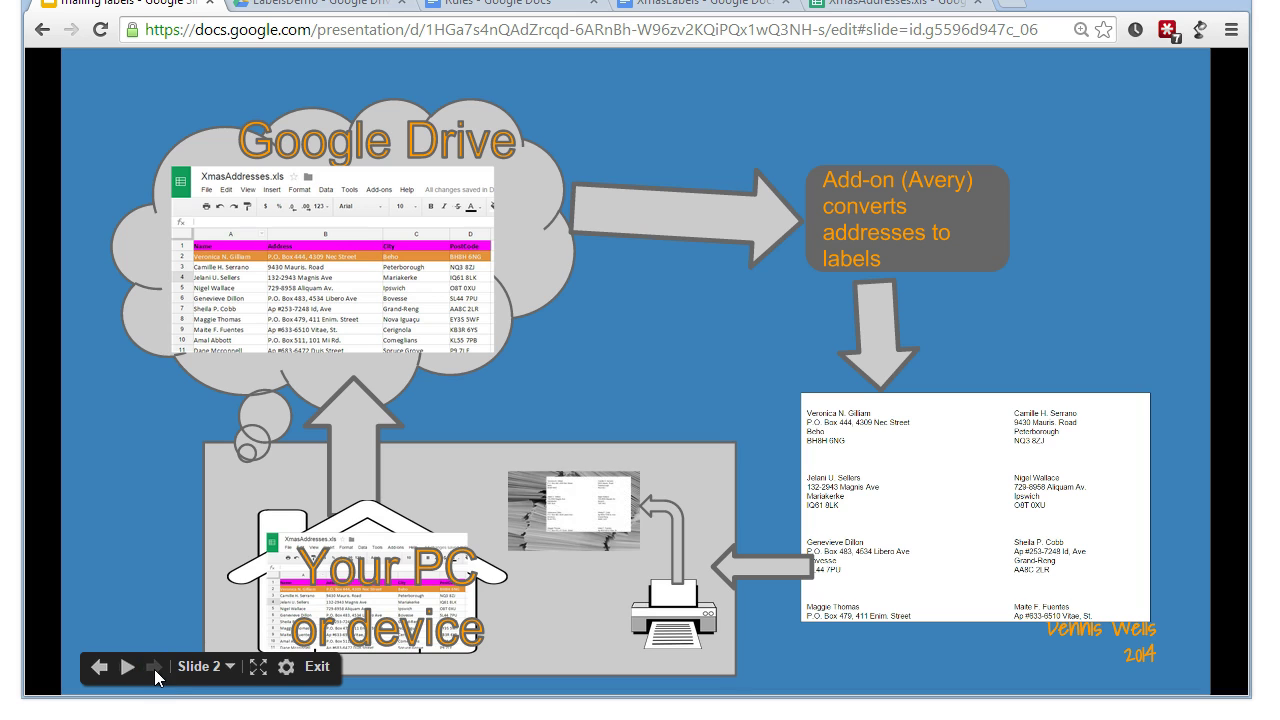
left_click(155, 682)
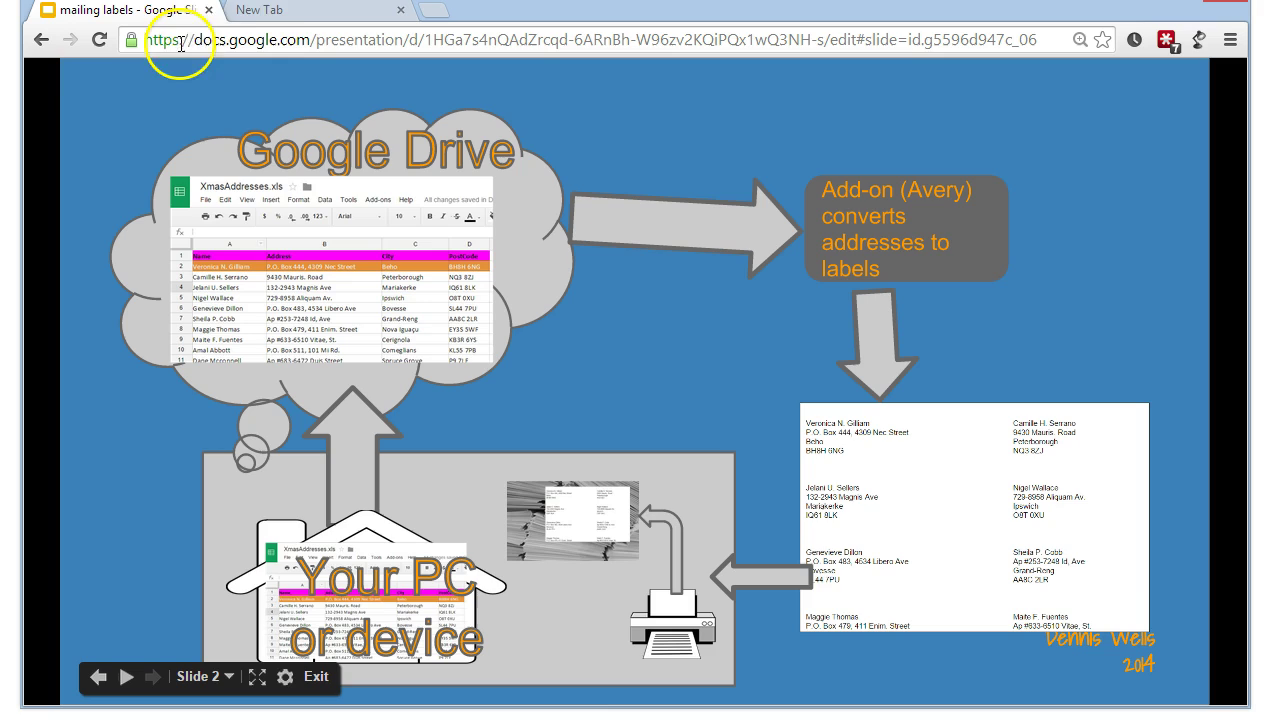
- Open Google Drive in the empty new Chrome tab from the Google apps grid
left_click(296, 14)
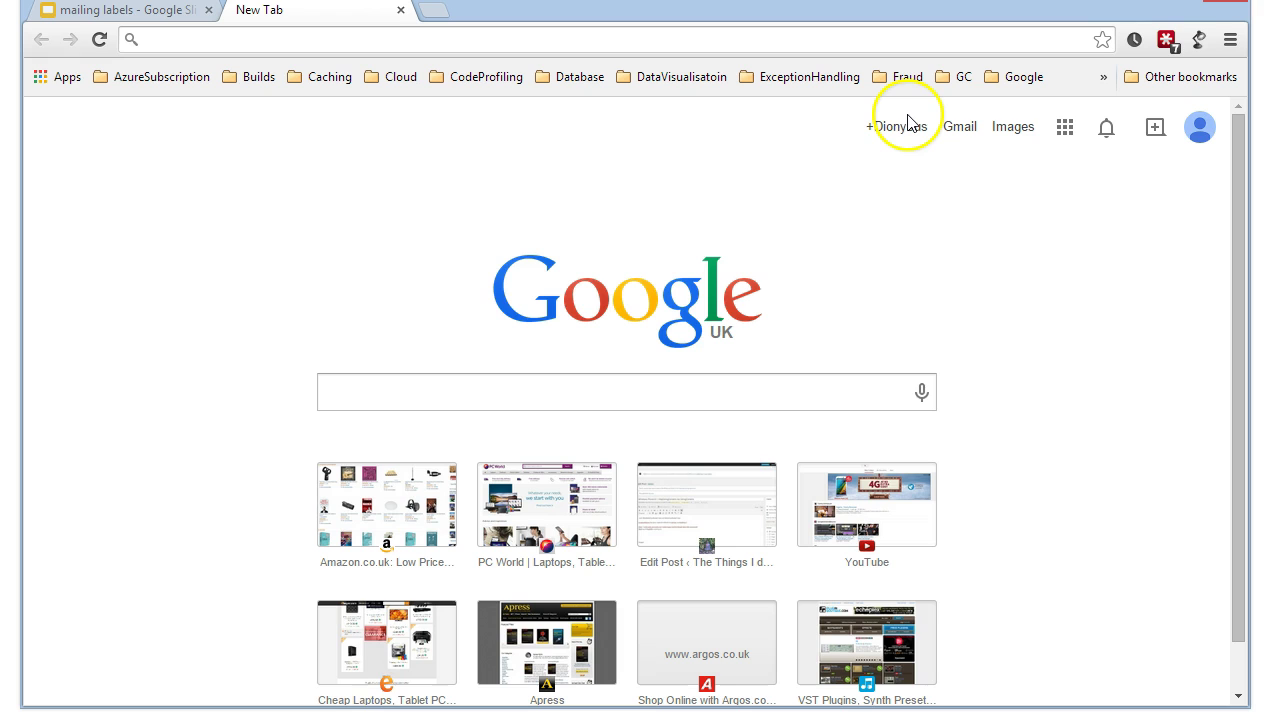
left_click(1066, 130)
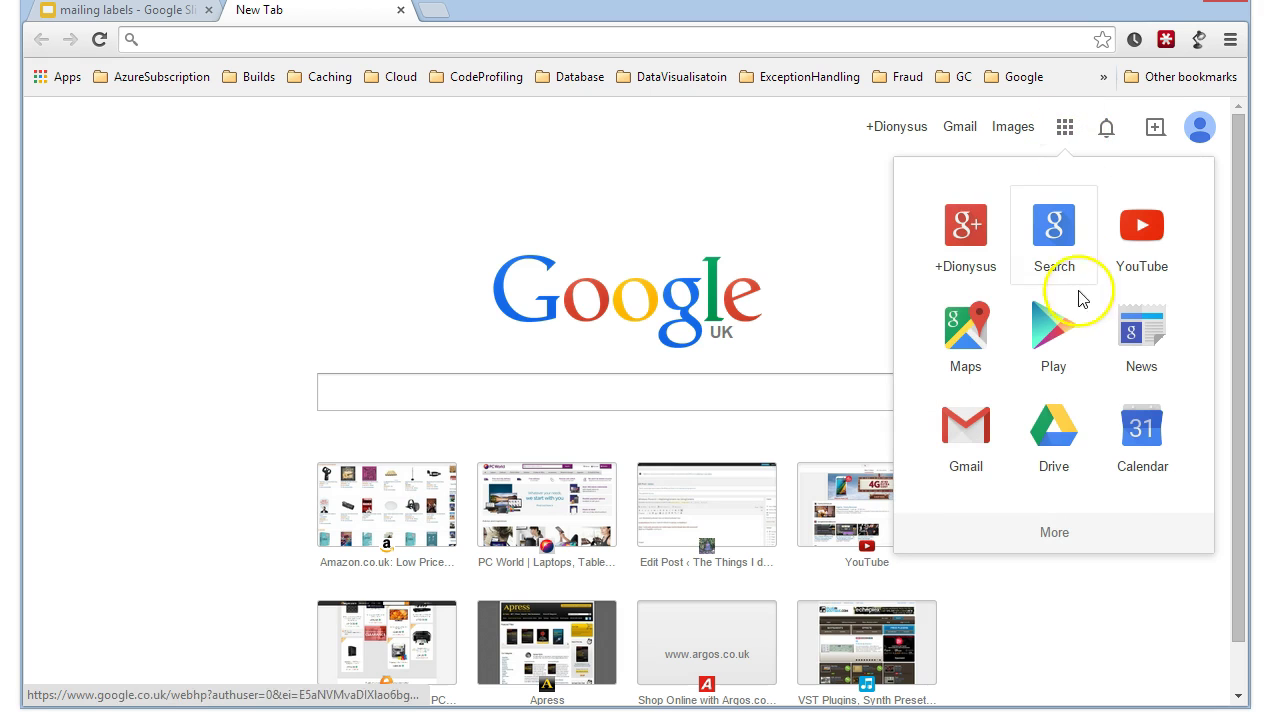
left_click(1055, 428)
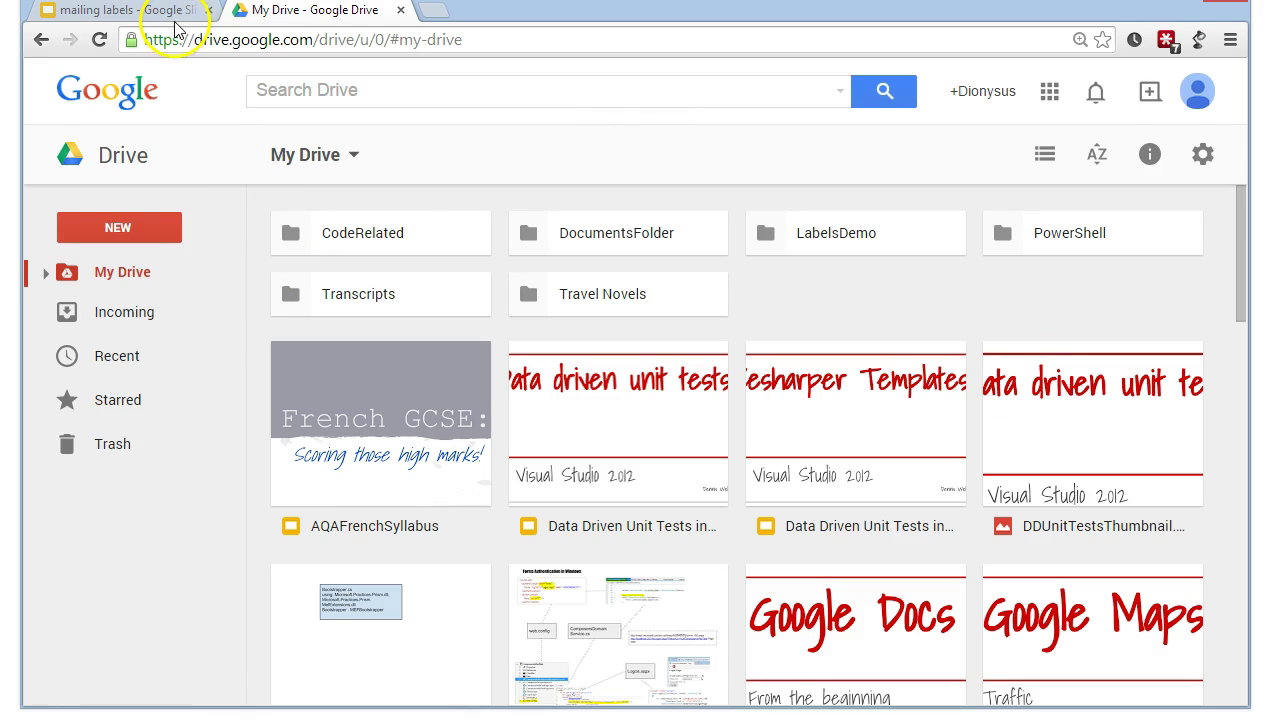
- Open the LabelsDemo folder to show its files, then return to the mailing labels presentation
left_click(175, 18)
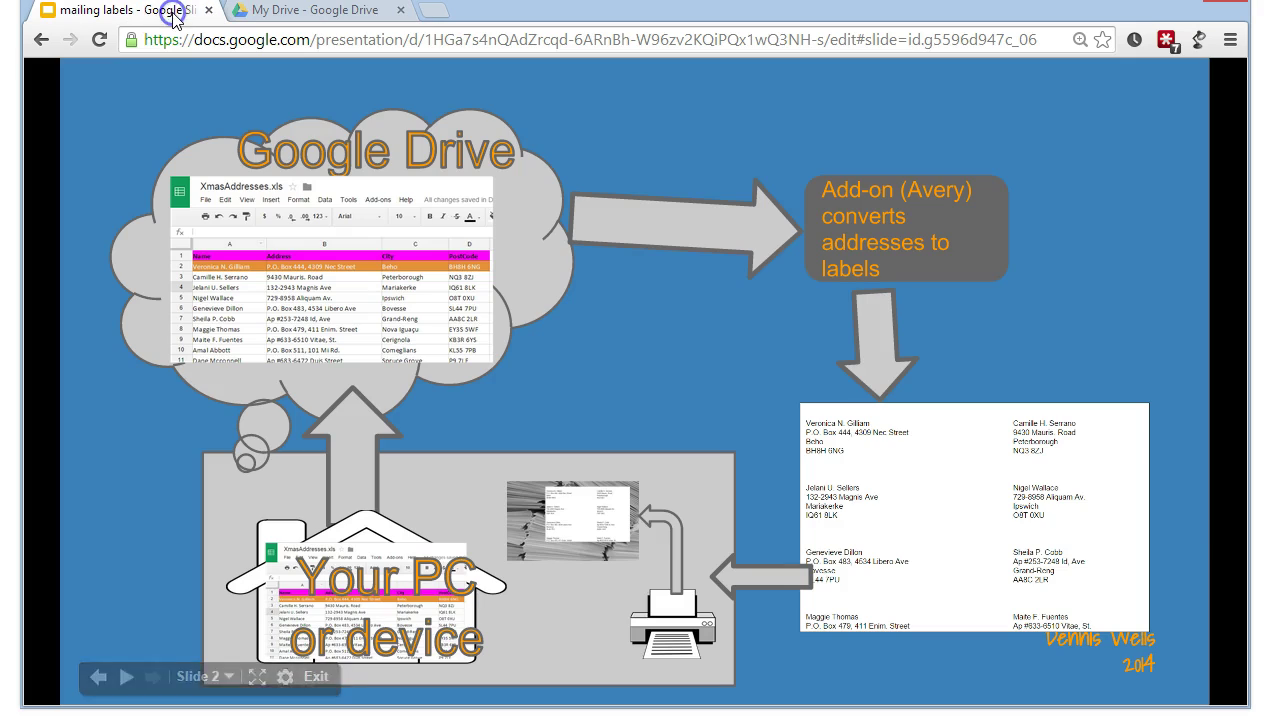
left_click(289, 12)
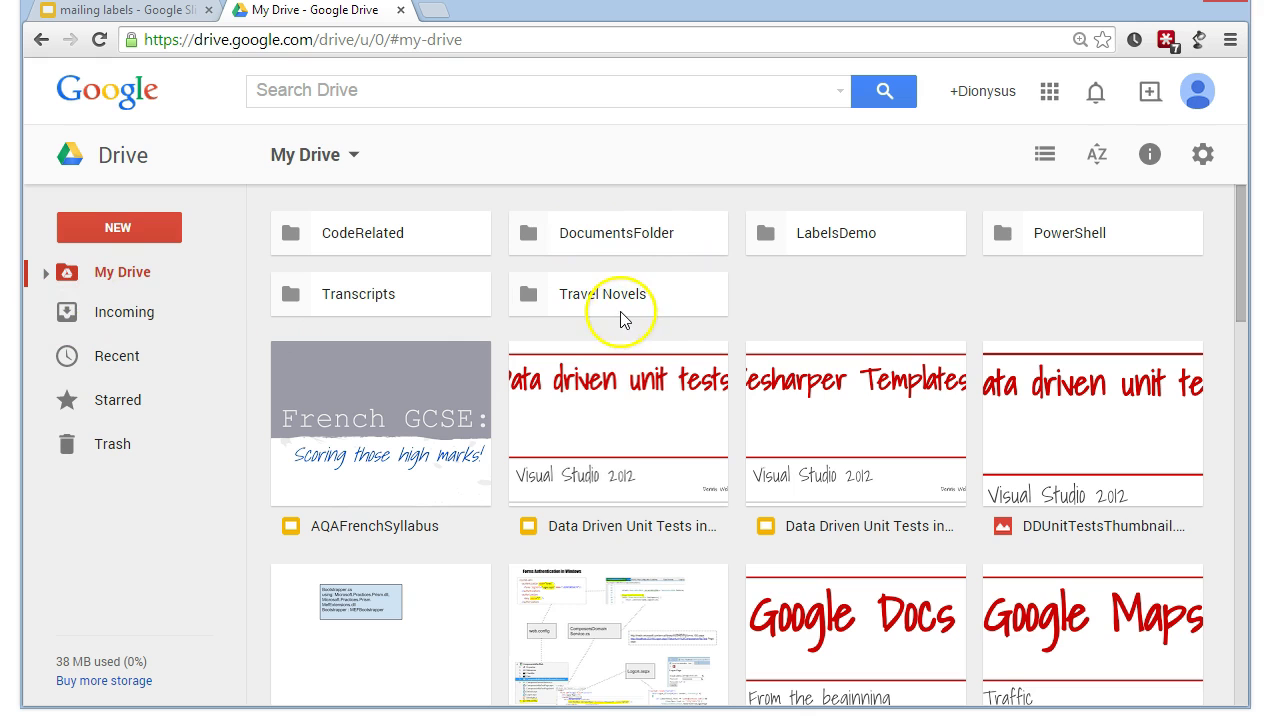
left_click(843, 236)
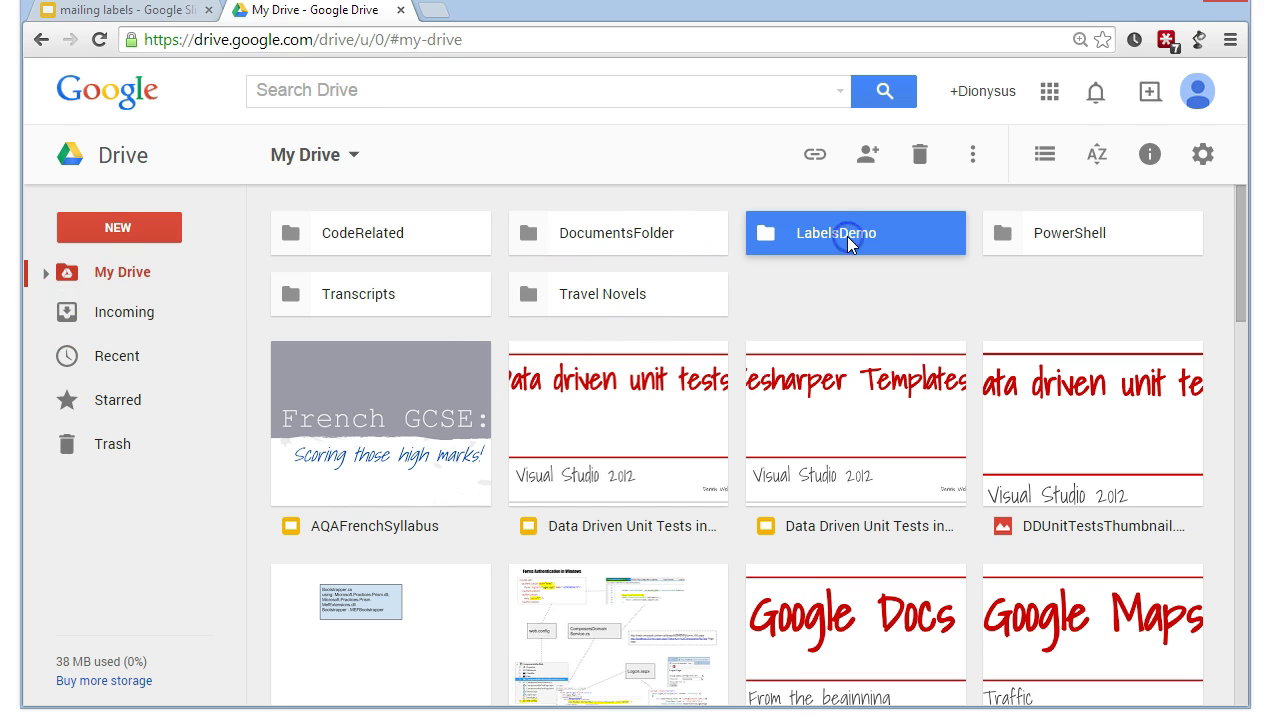
double_click(848, 244)
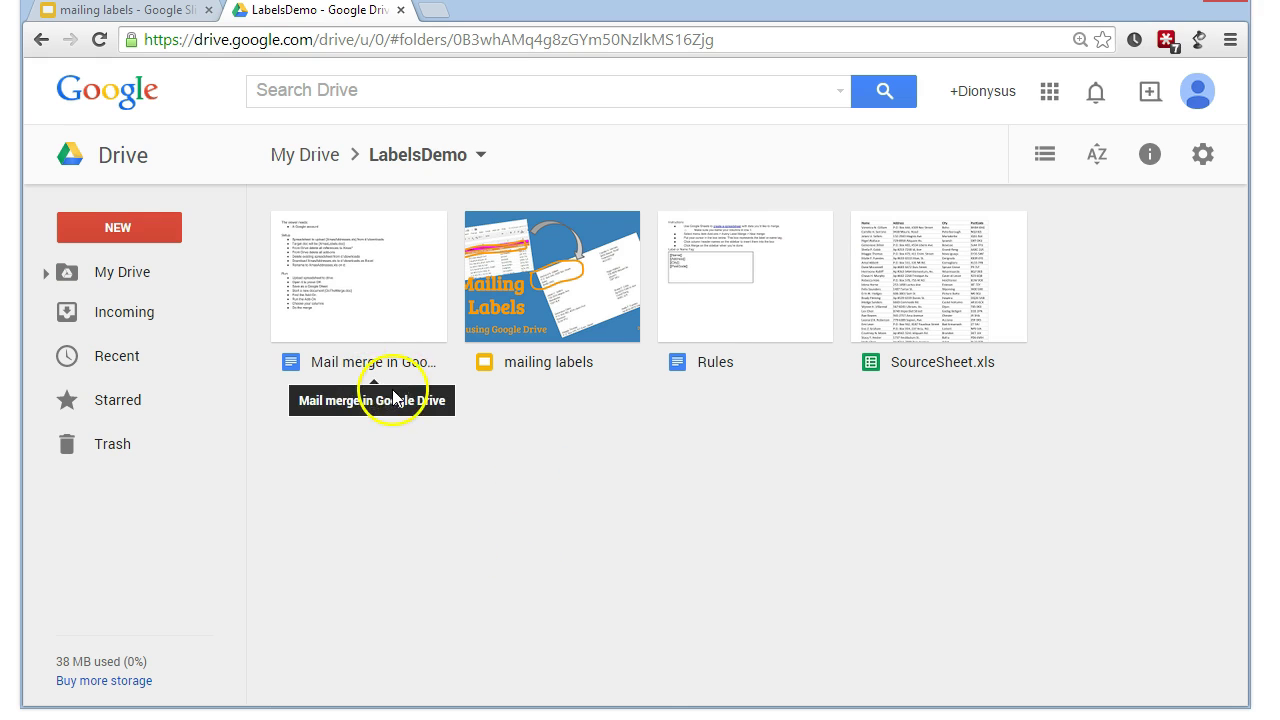
left_click(143, 20)
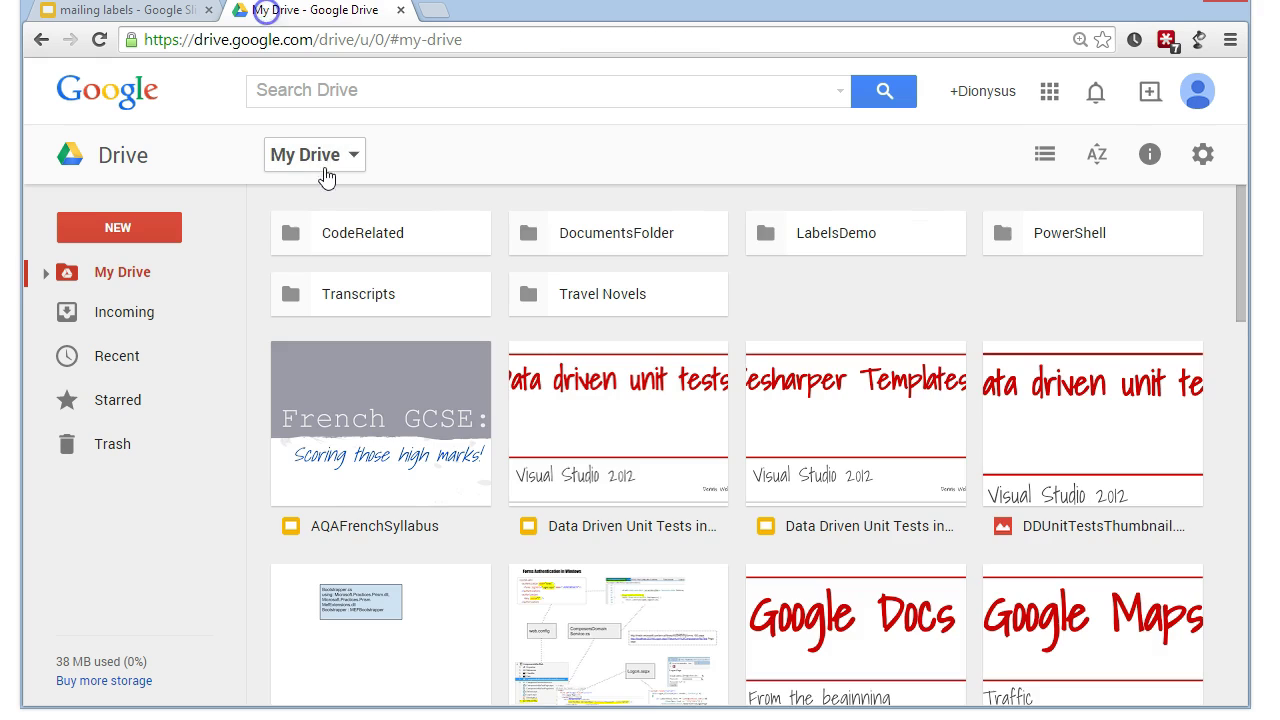
- Upload XmasAddresses.xls from the downloads folder on Data (D:) into My Drive
left_click(355, 157)
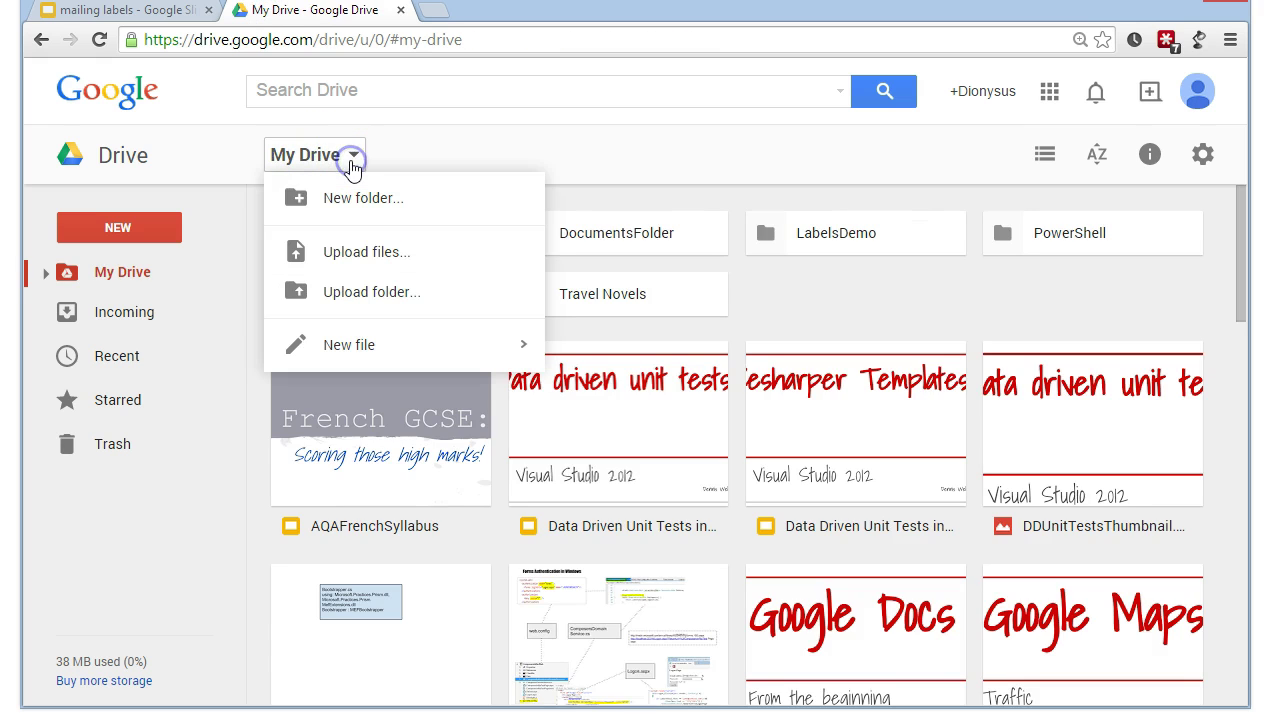
left_click(367, 252)
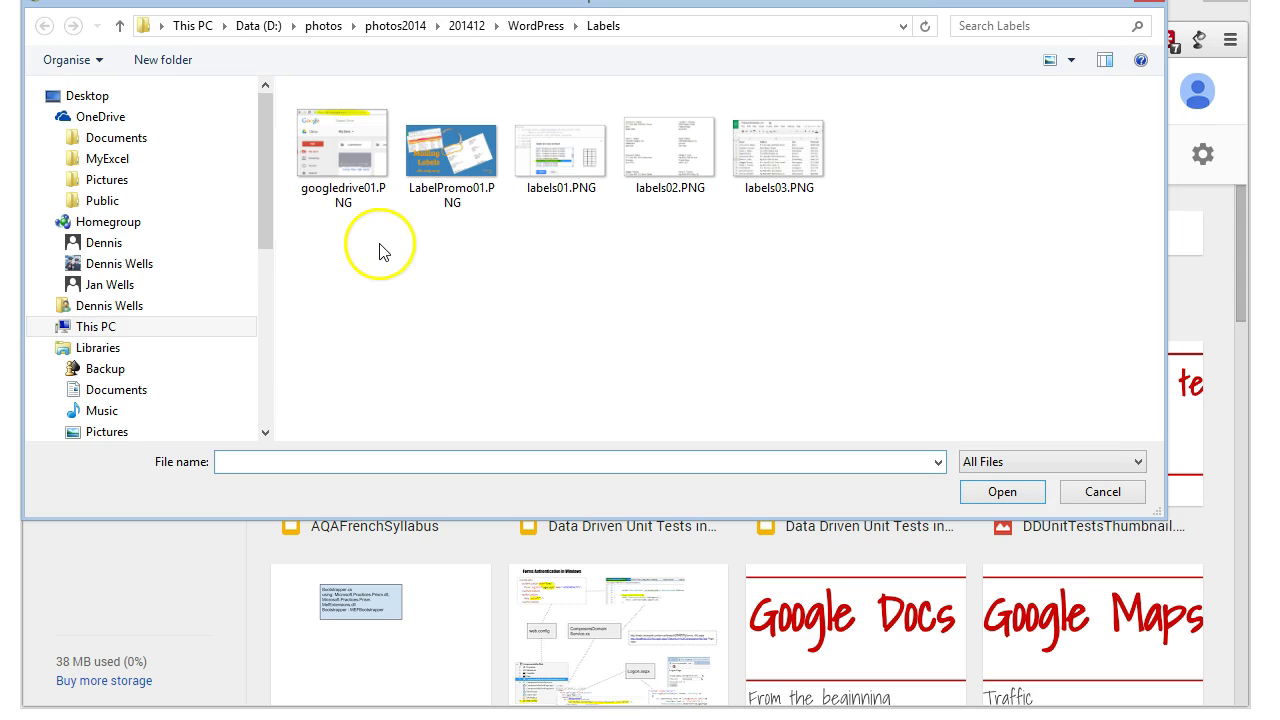
left_click(97, 330)
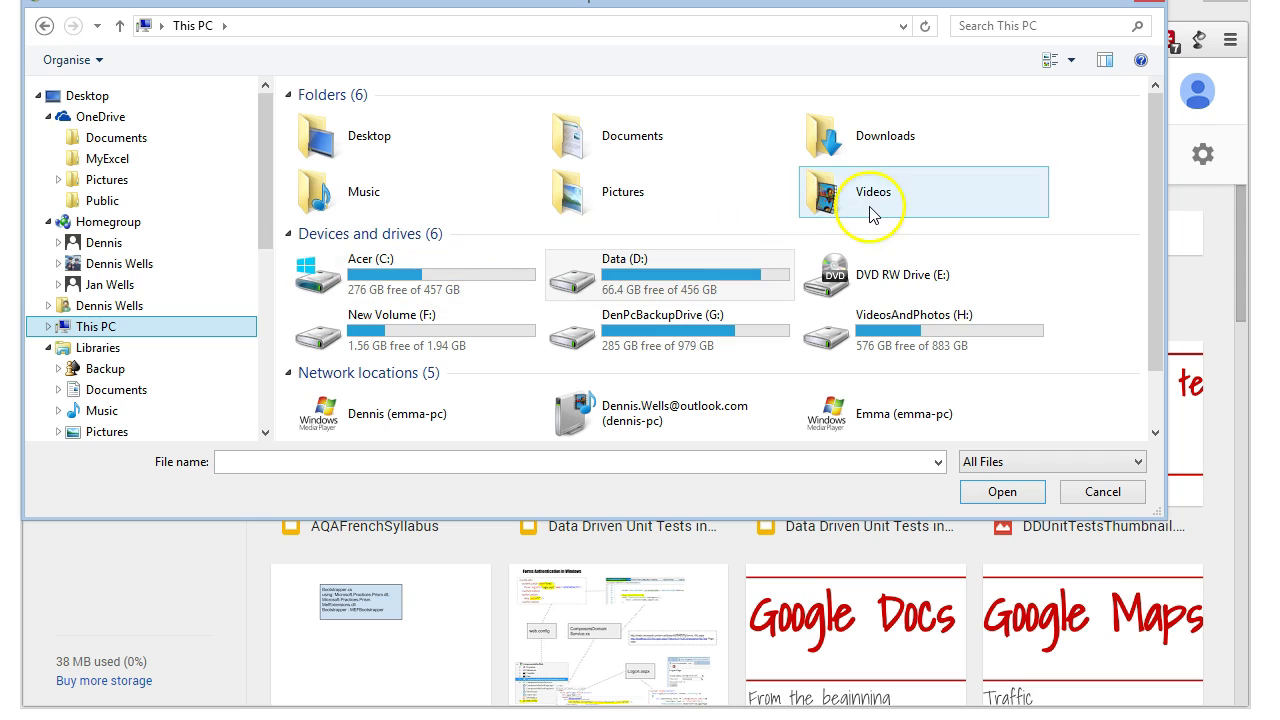
double_click(665, 262)
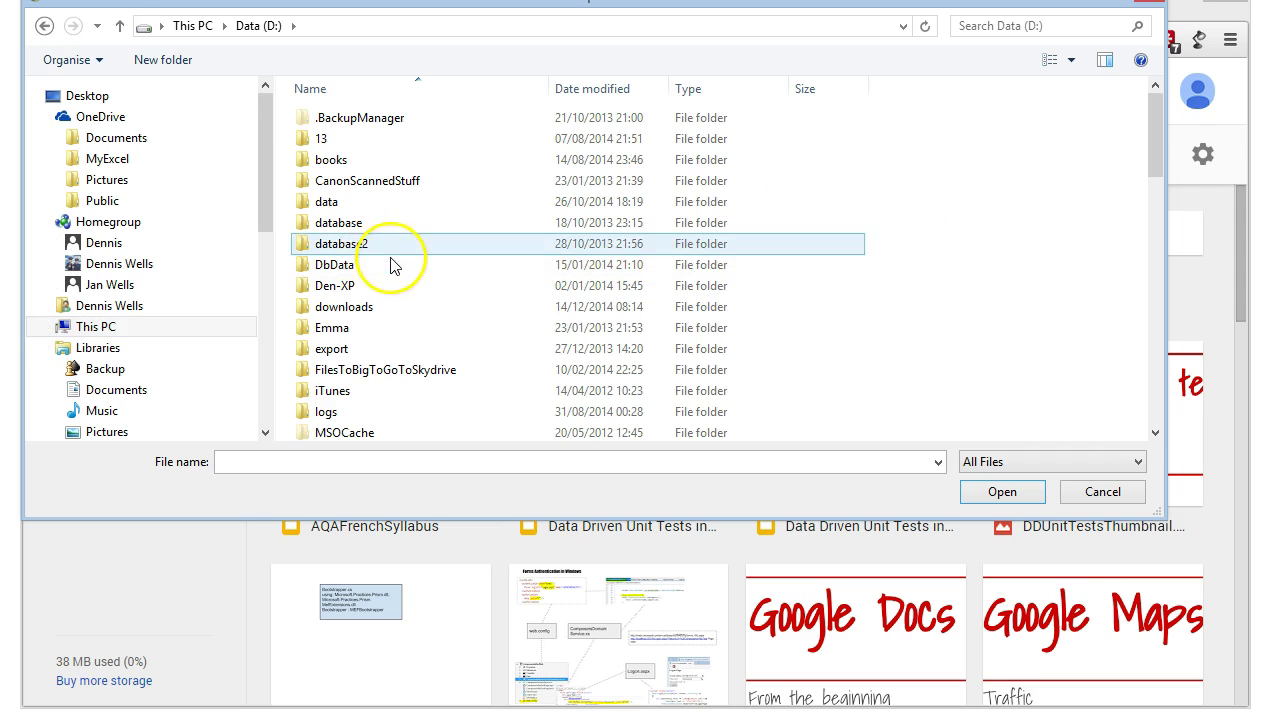
double_click(354, 306)
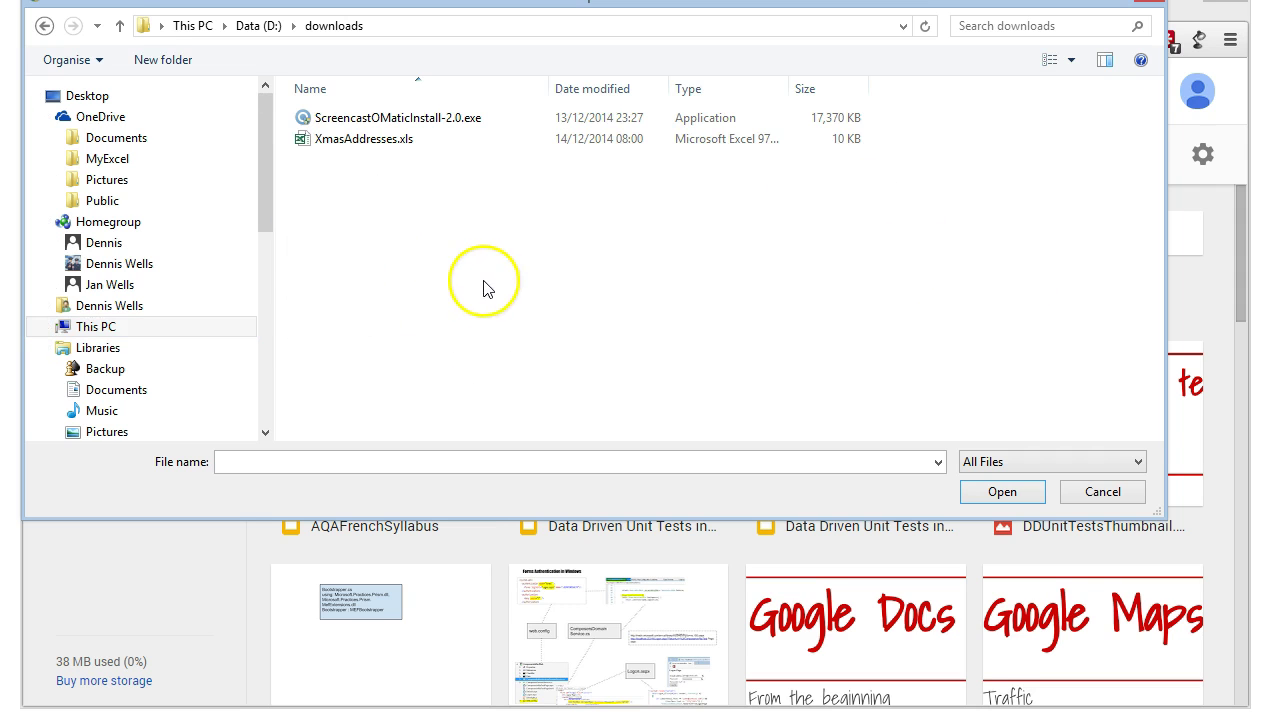
left_click(375, 146)
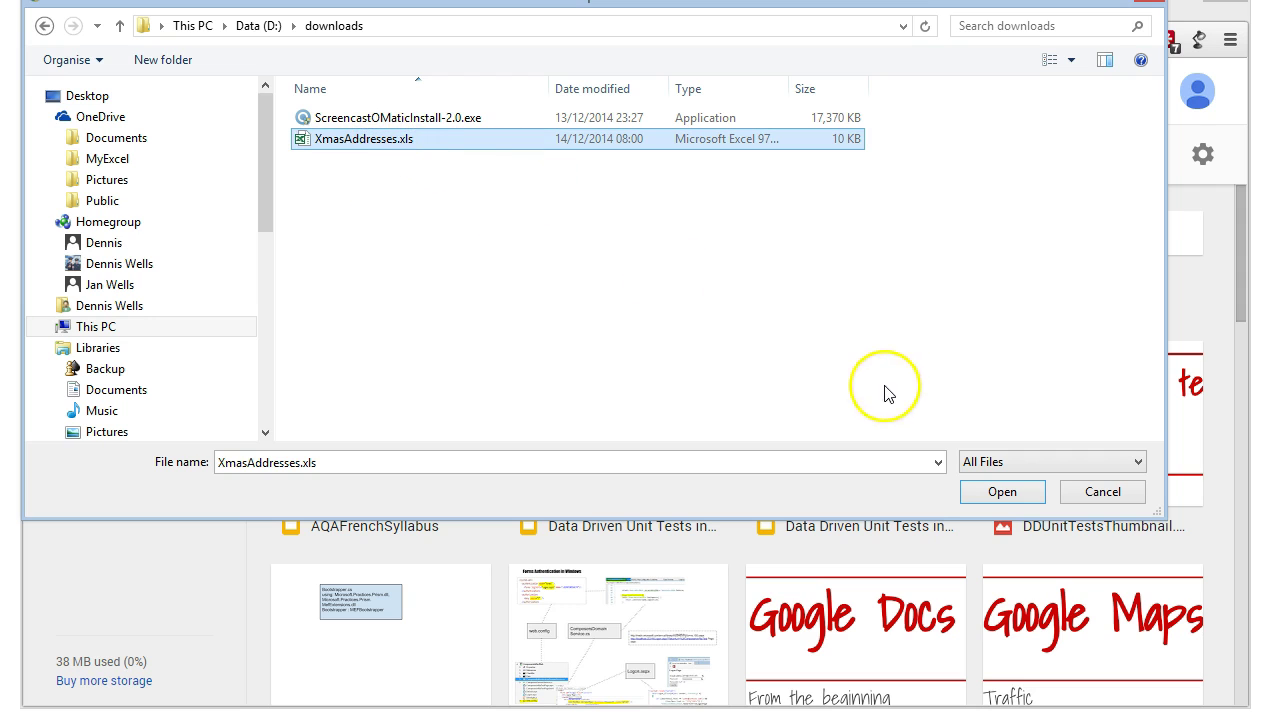
left_click(1001, 492)
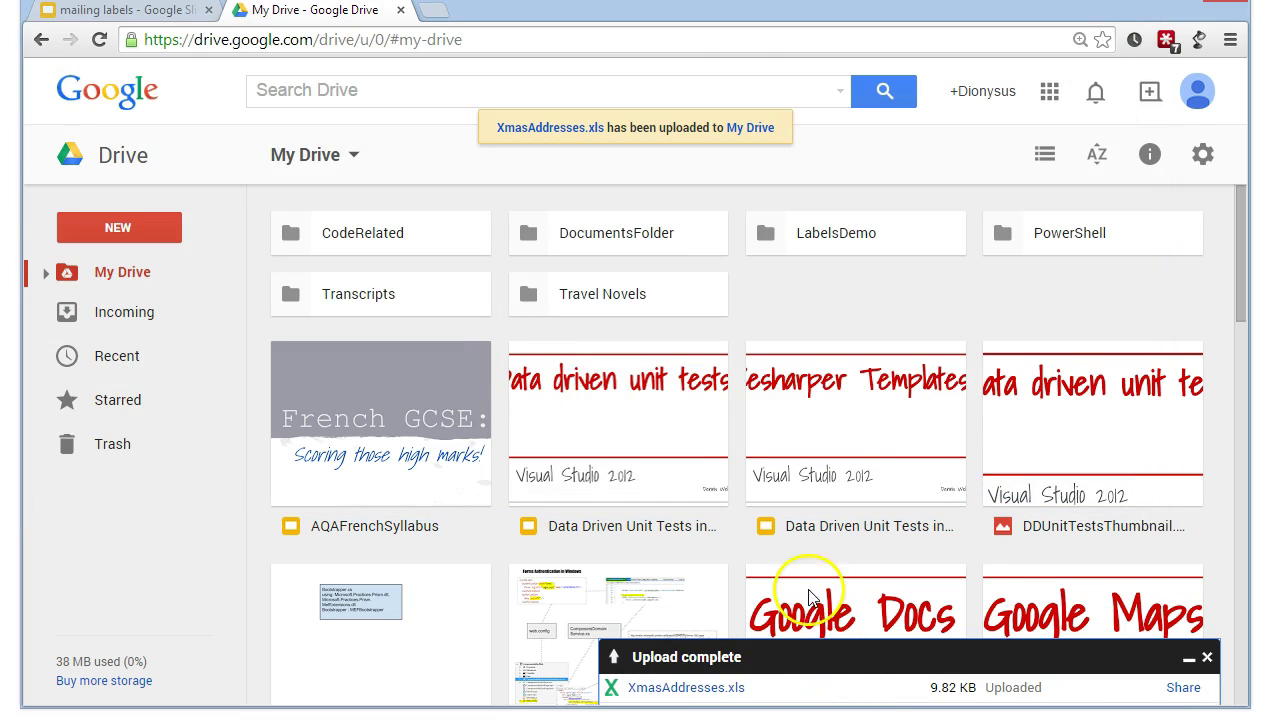
- Preview the uploaded XmasAddresses.xls and open it with Google Sheets
left_click(578, 129)
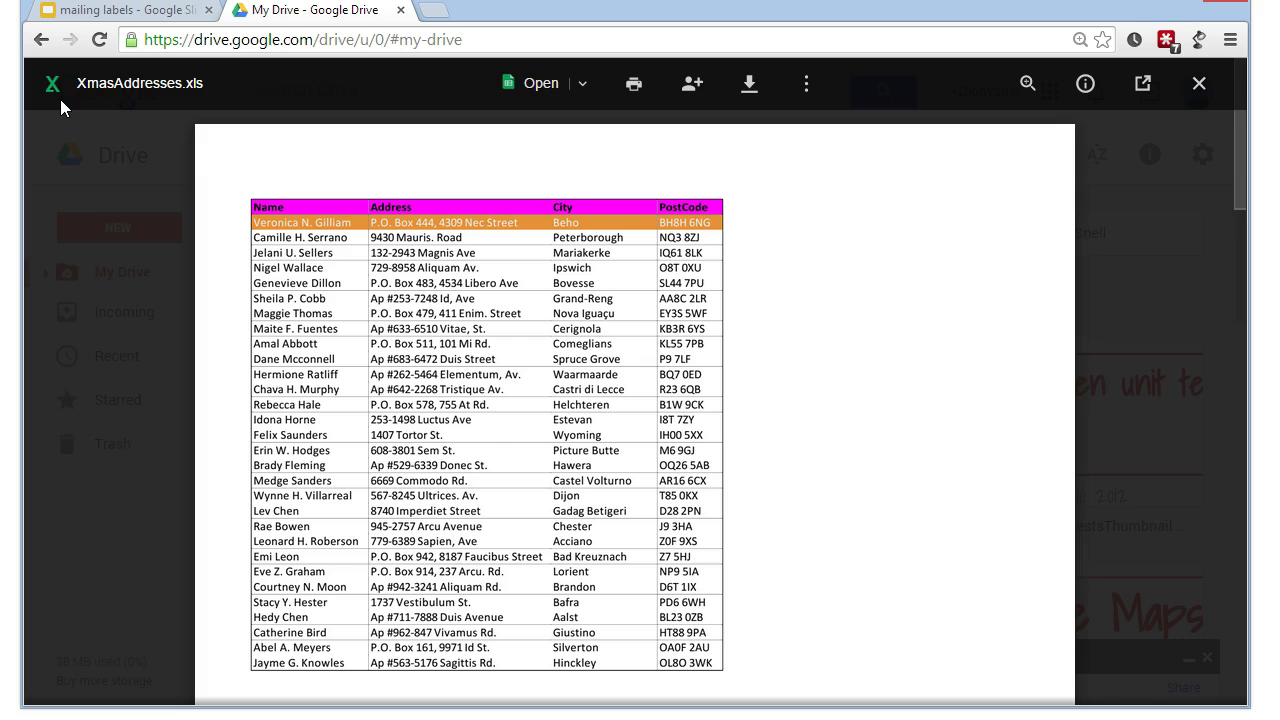
left_click(536, 92)
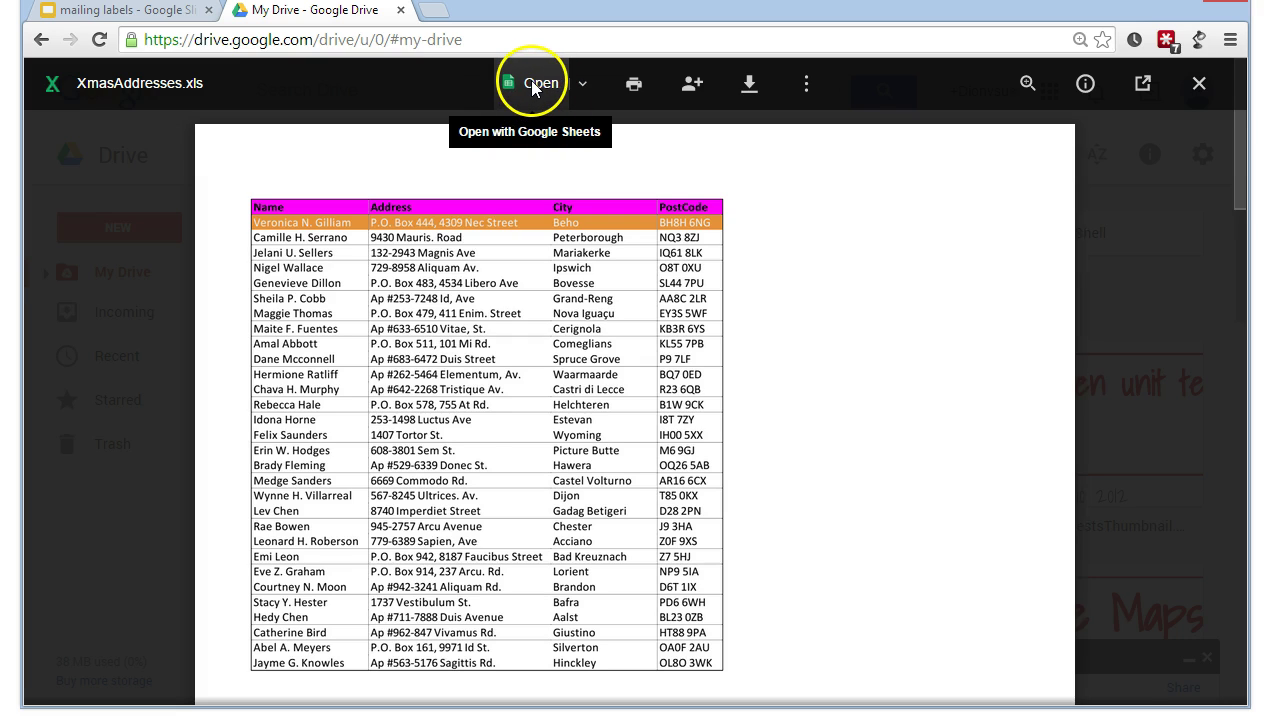
left_click(531, 86)
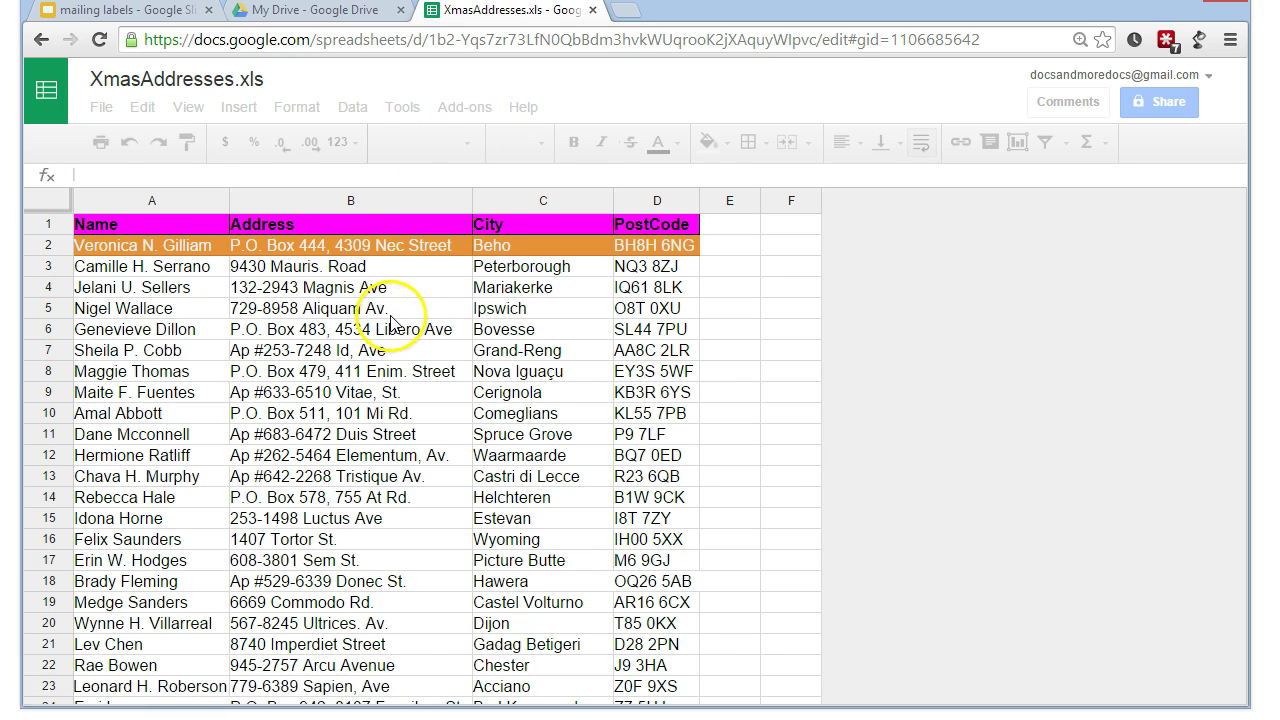
- Select the address cells B5 and B6 in the spreadsheet
left_click(392, 314)
left_click(360, 338)
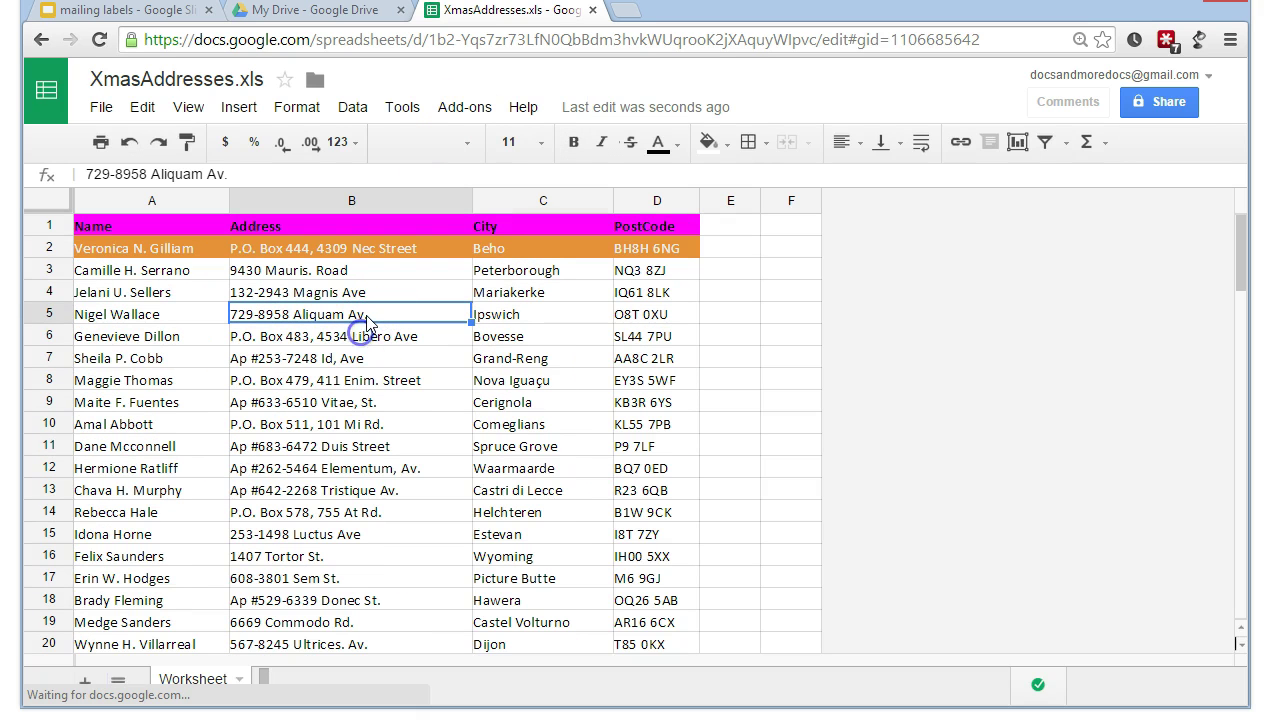
left_click(374, 315)
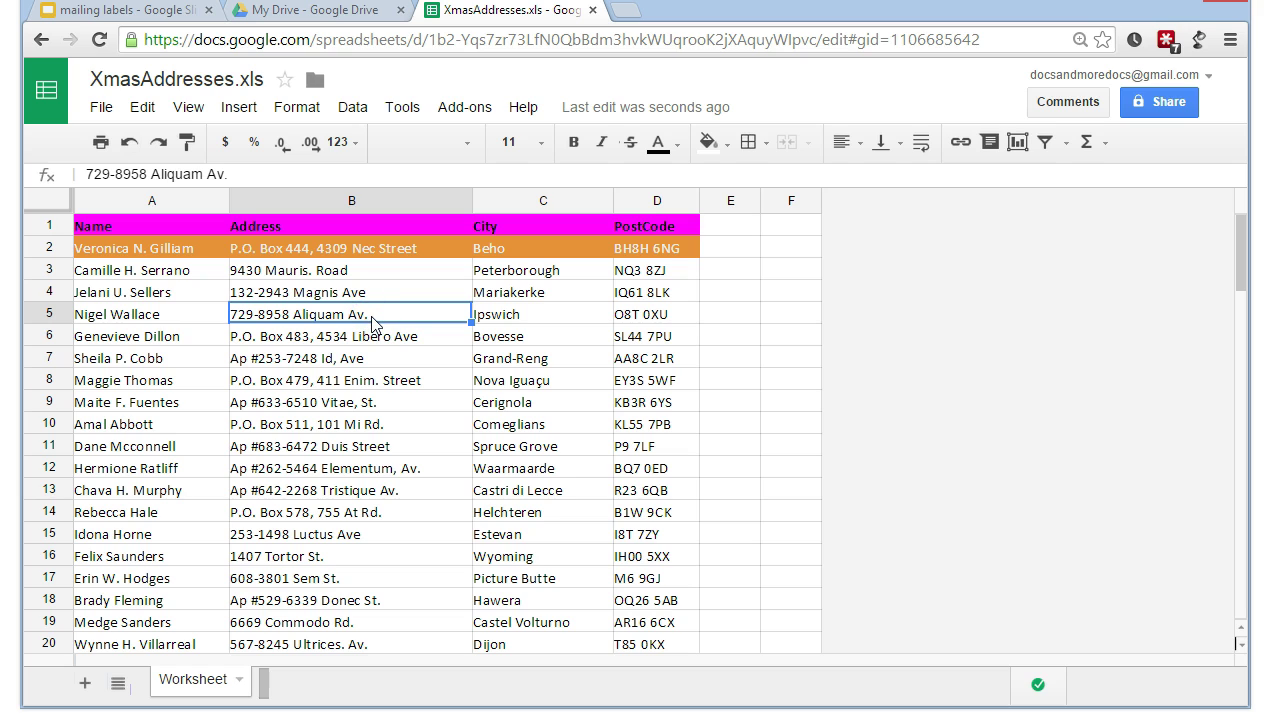
left_click(382, 325)
left_click(378, 337)
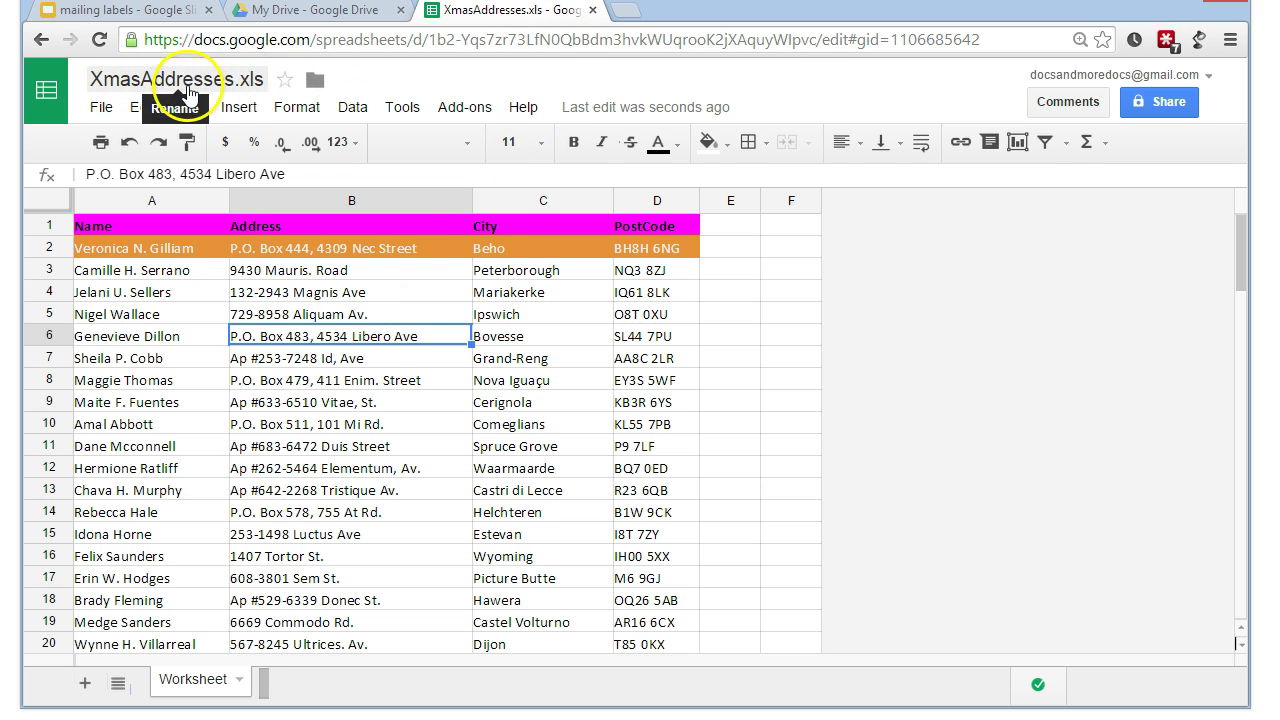
- Move XmasAddresses.xls into the LabelsDemo folder with File > Move to folder
left_click(101, 107)
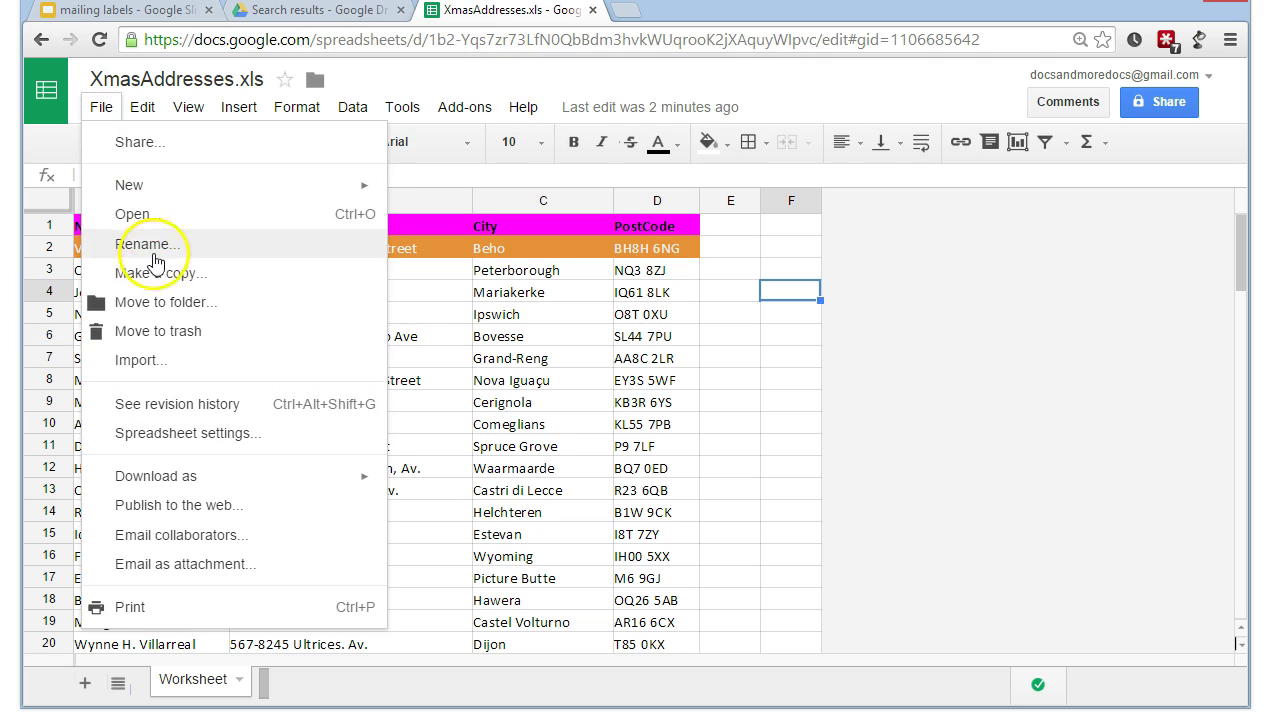
left_click(157, 300)
left_click(484, 302)
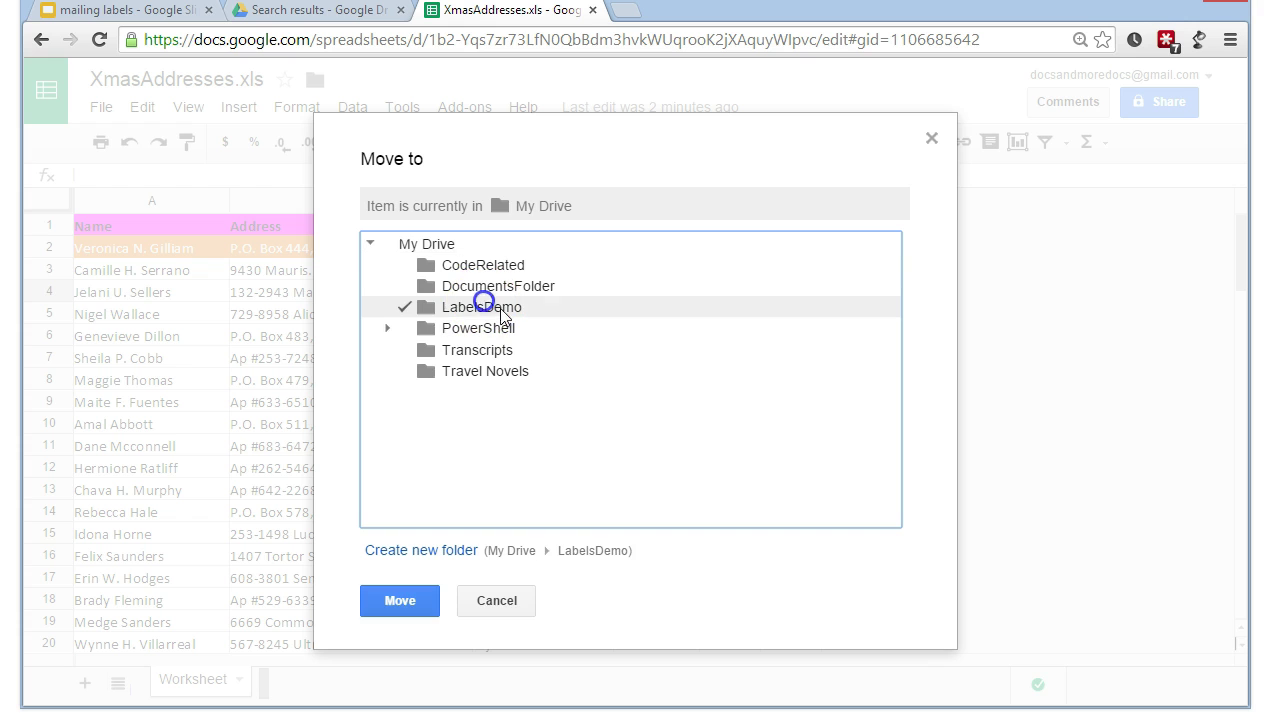
left_click(400, 604)
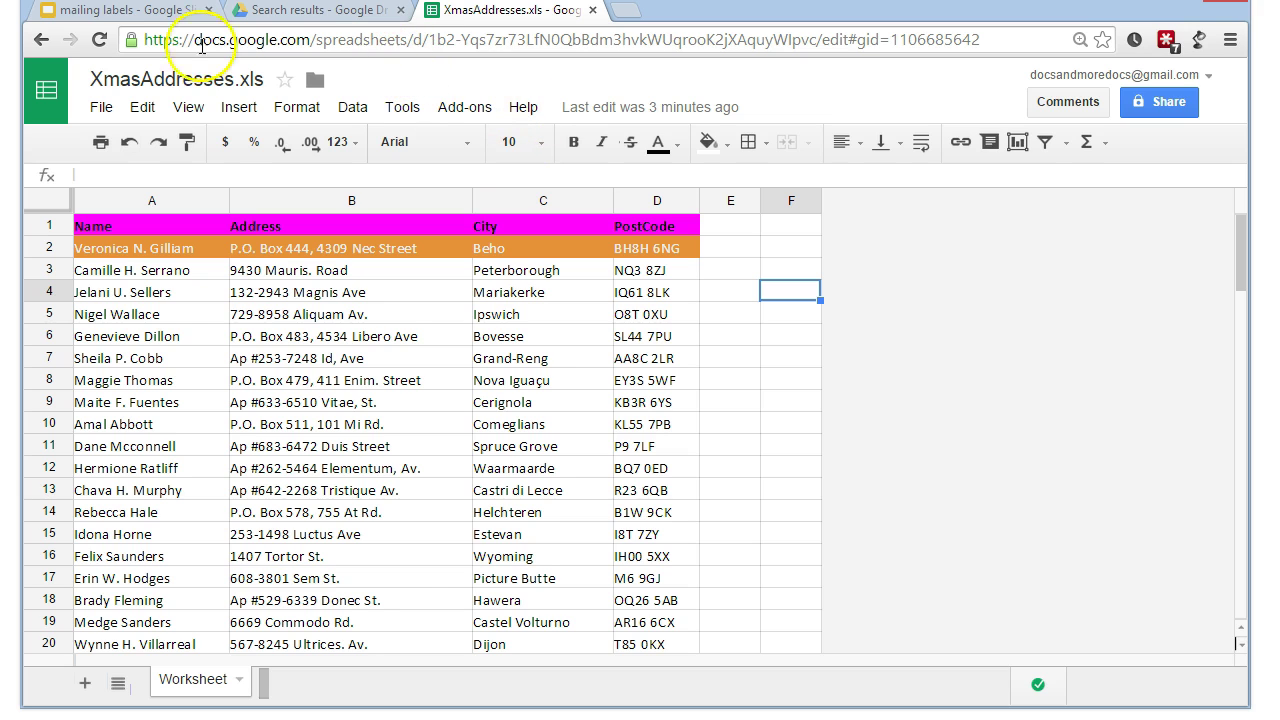
- Open the LabelsDemo folder in Drive to show XmasAddresses.xls, and close the spreadsheet tabs
left_click(340, 12)
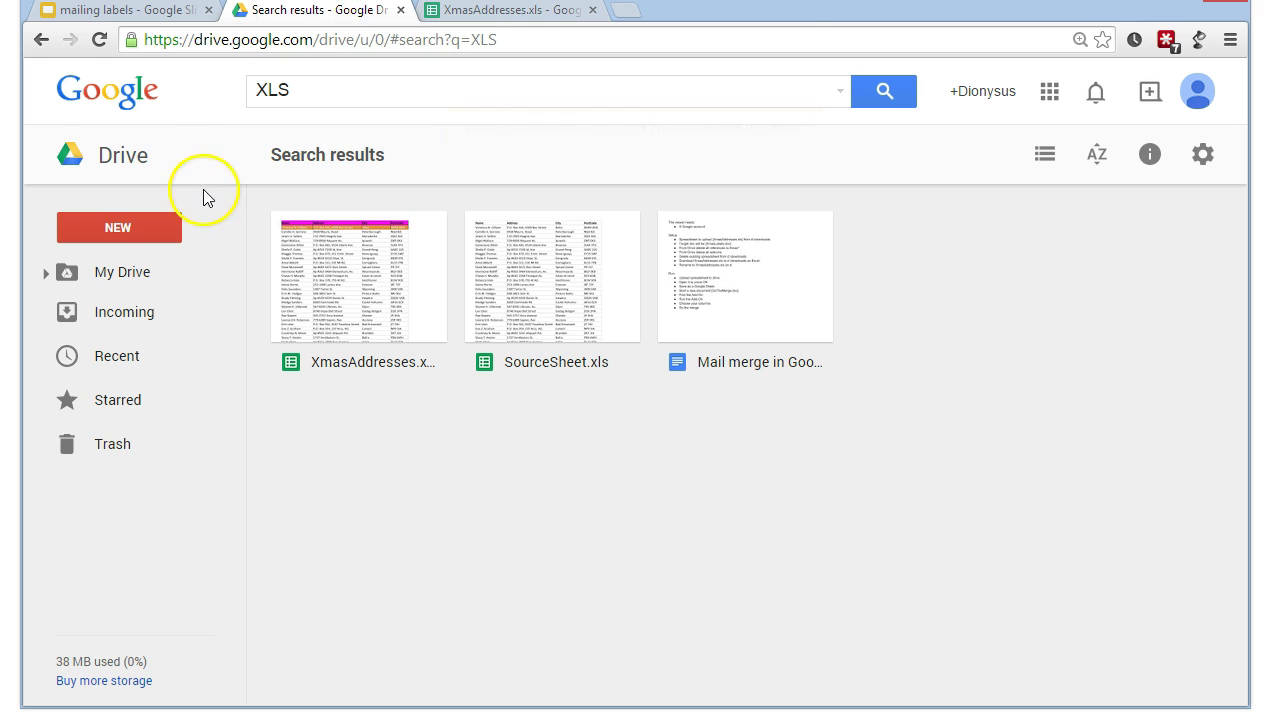
left_click(123, 164)
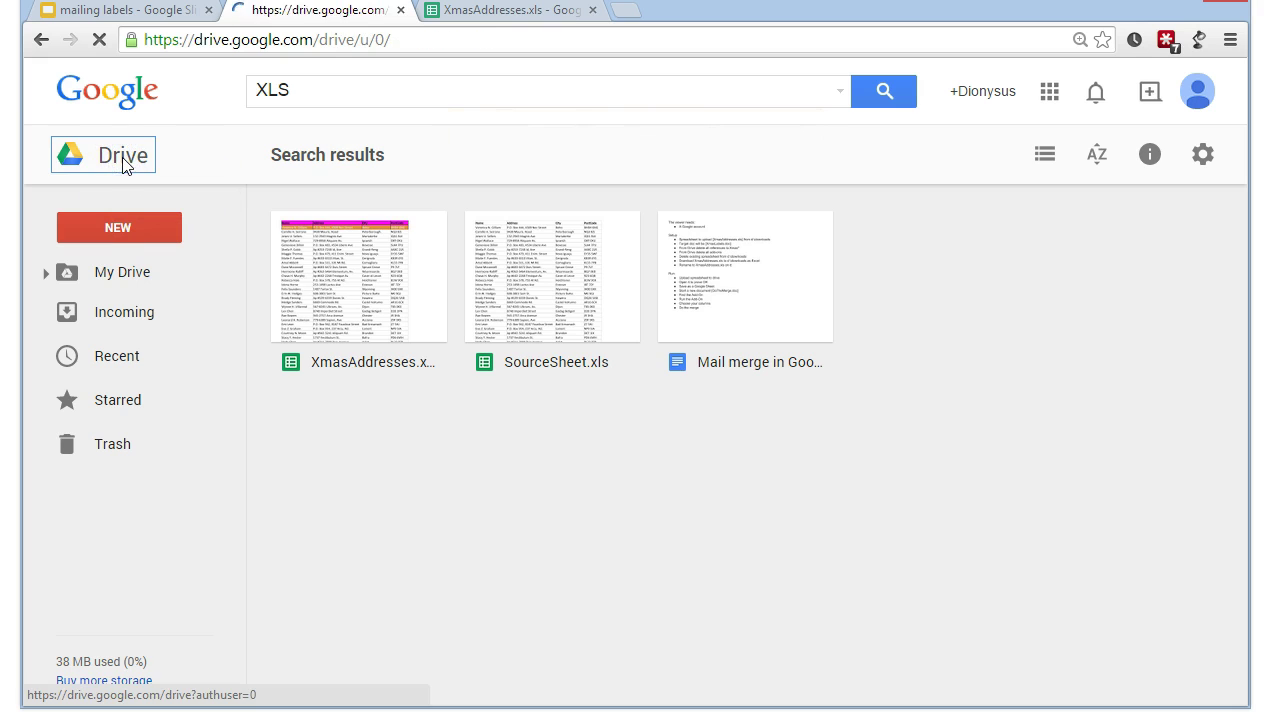
left_click(137, 252)
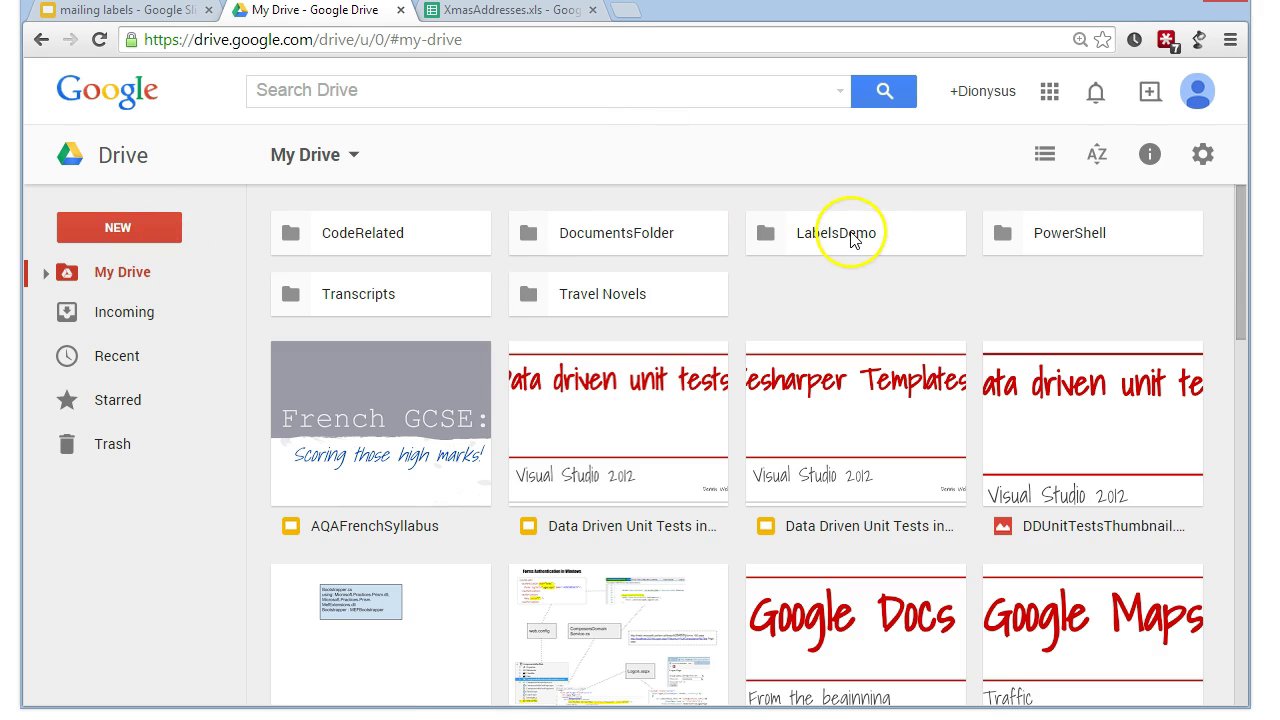
left_click(850, 236)
double_click(848, 236)
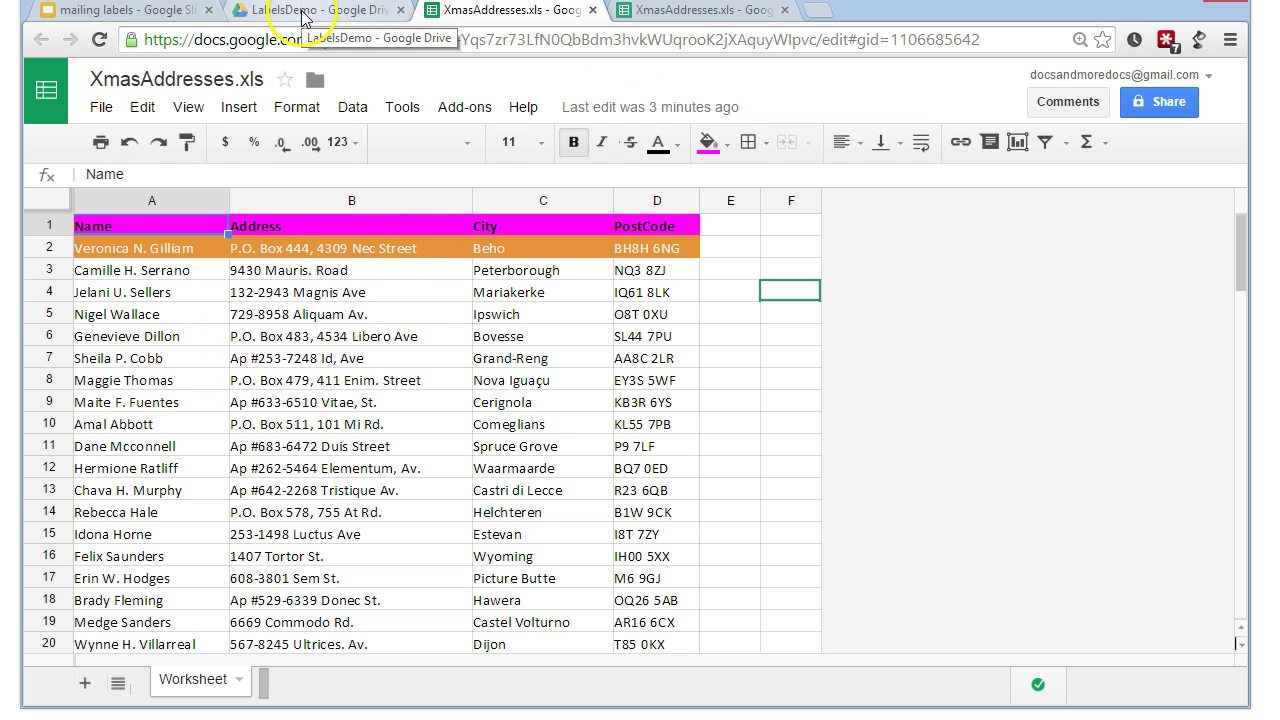
key("ctrl+w")
key("ctrl+w")
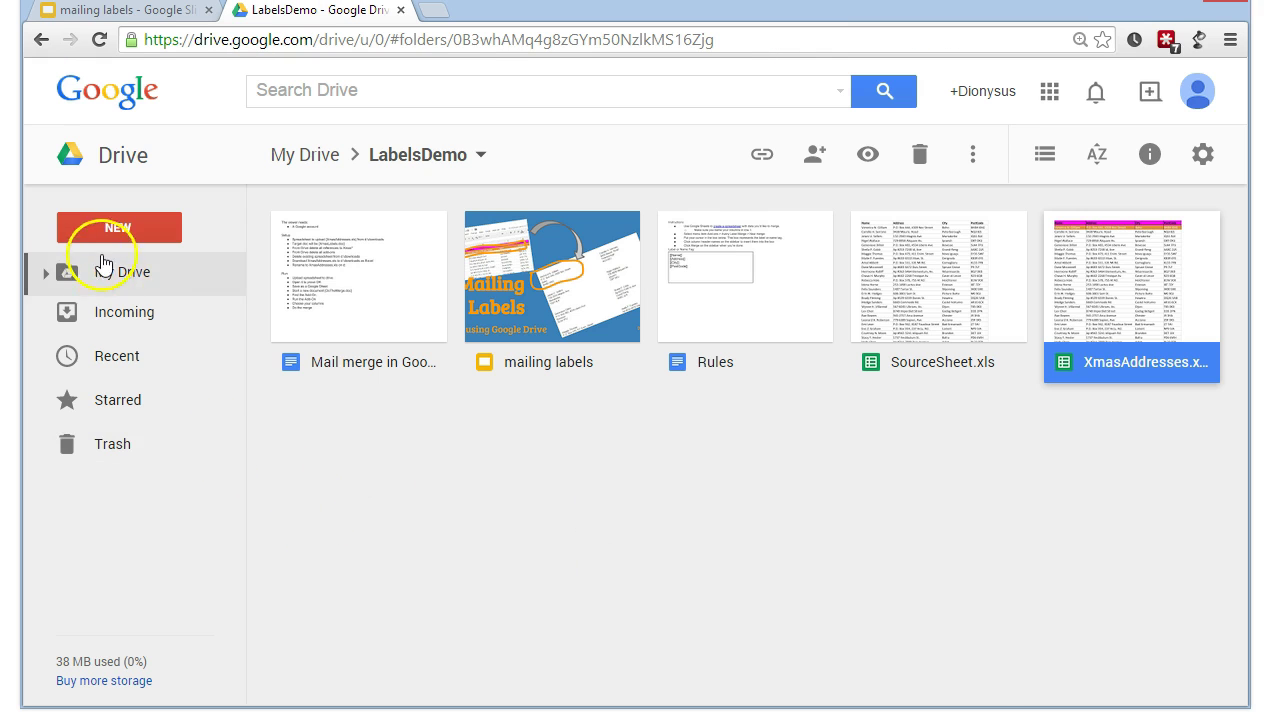
- Create a new Google Docs document in LabelsDemo and rename it Rules
left_click(118, 227)
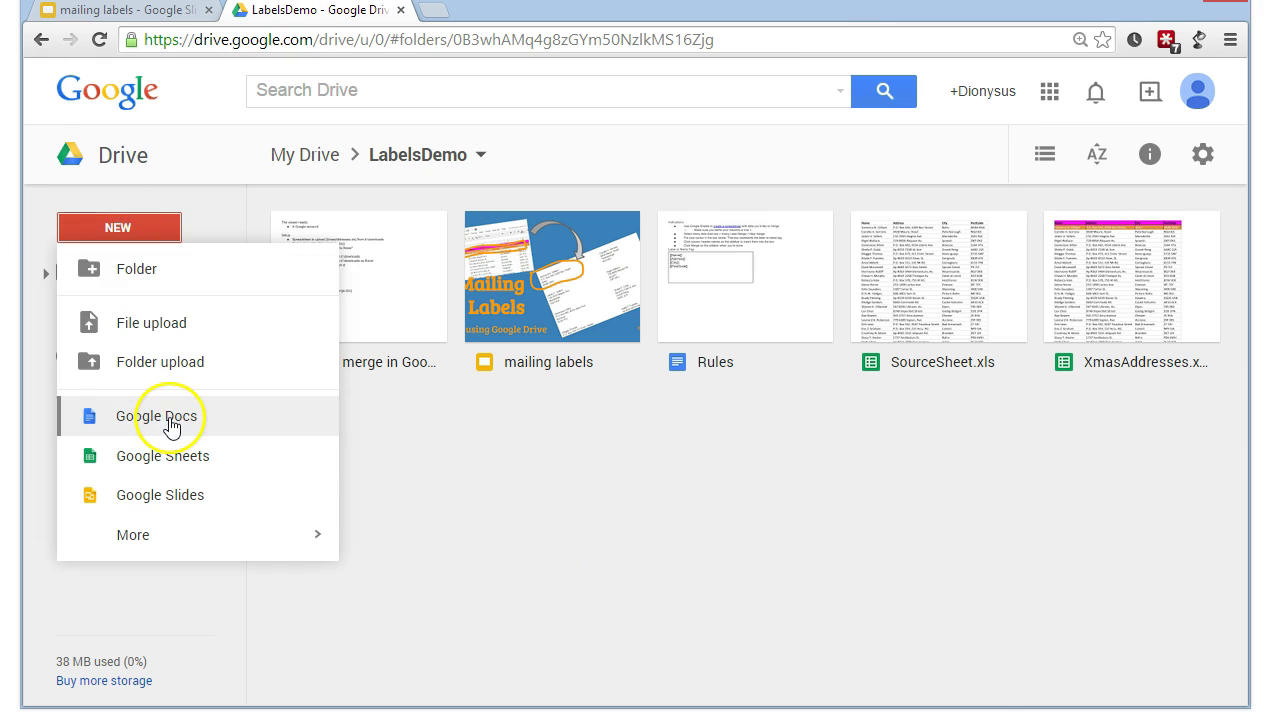
left_click(170, 418)
left_click(240, 90)
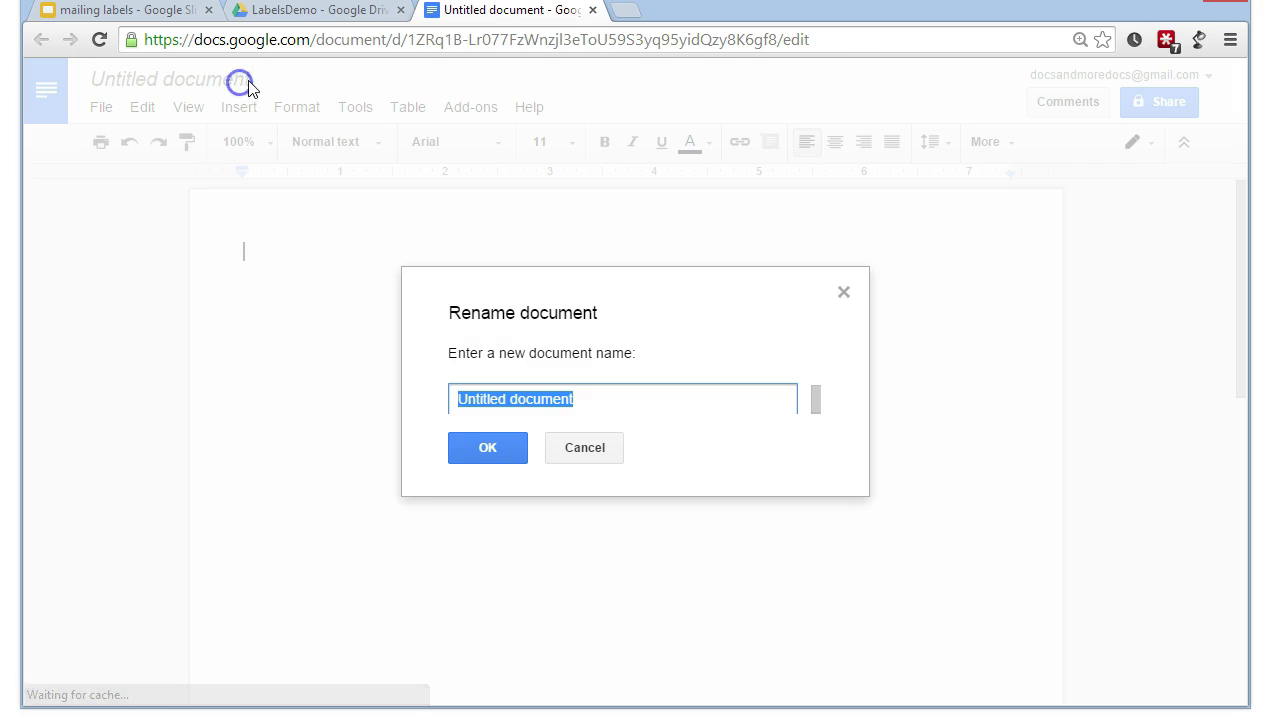
type("rUL")
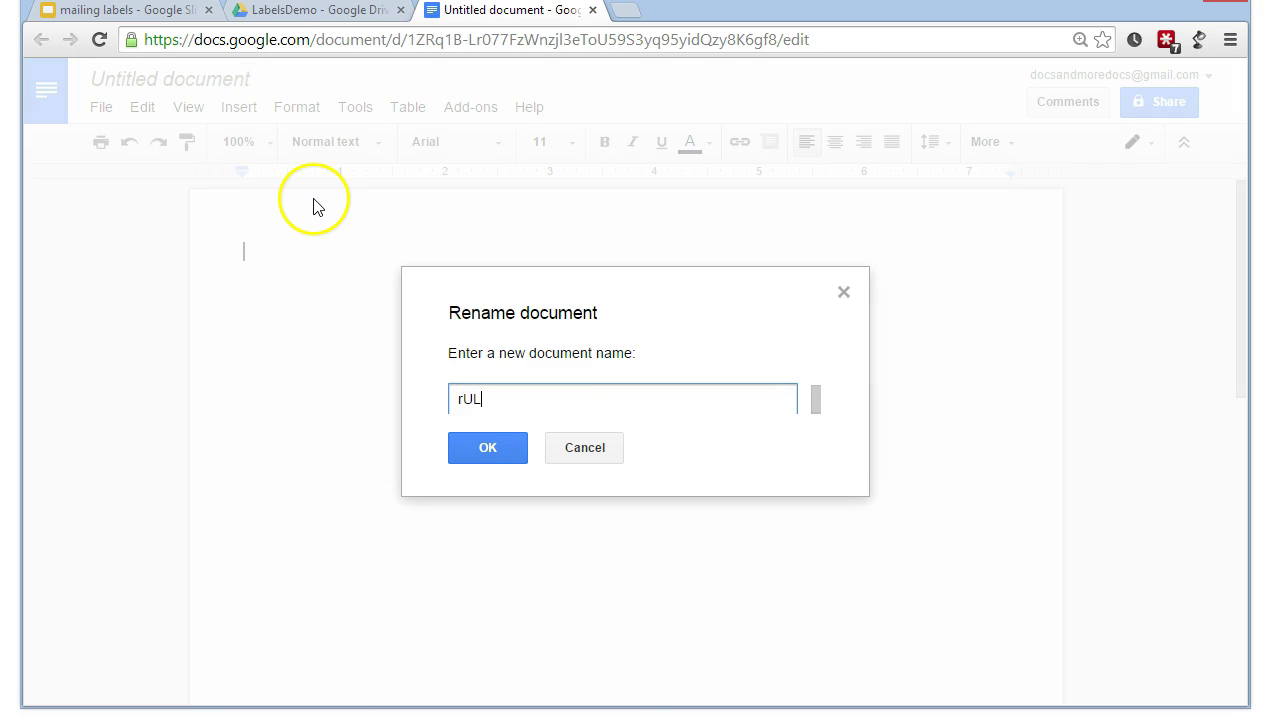
key("BackSpace")
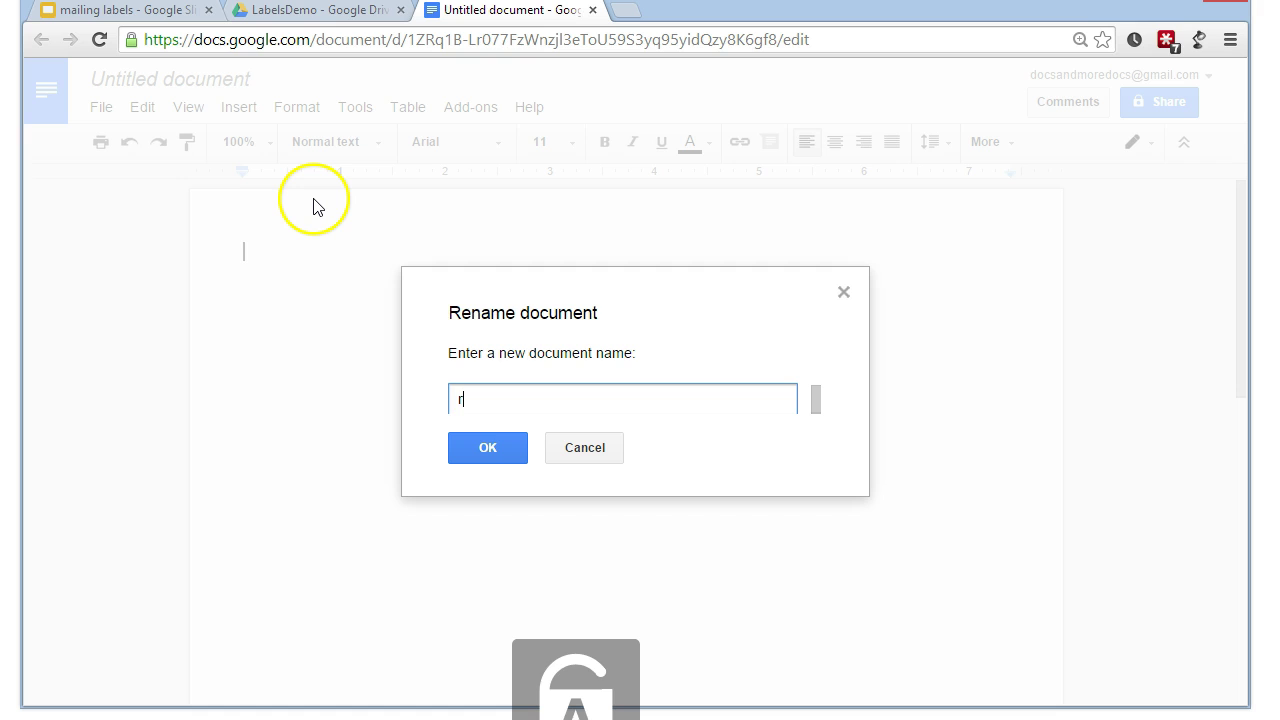
key("BackSpace")
type("Rules")
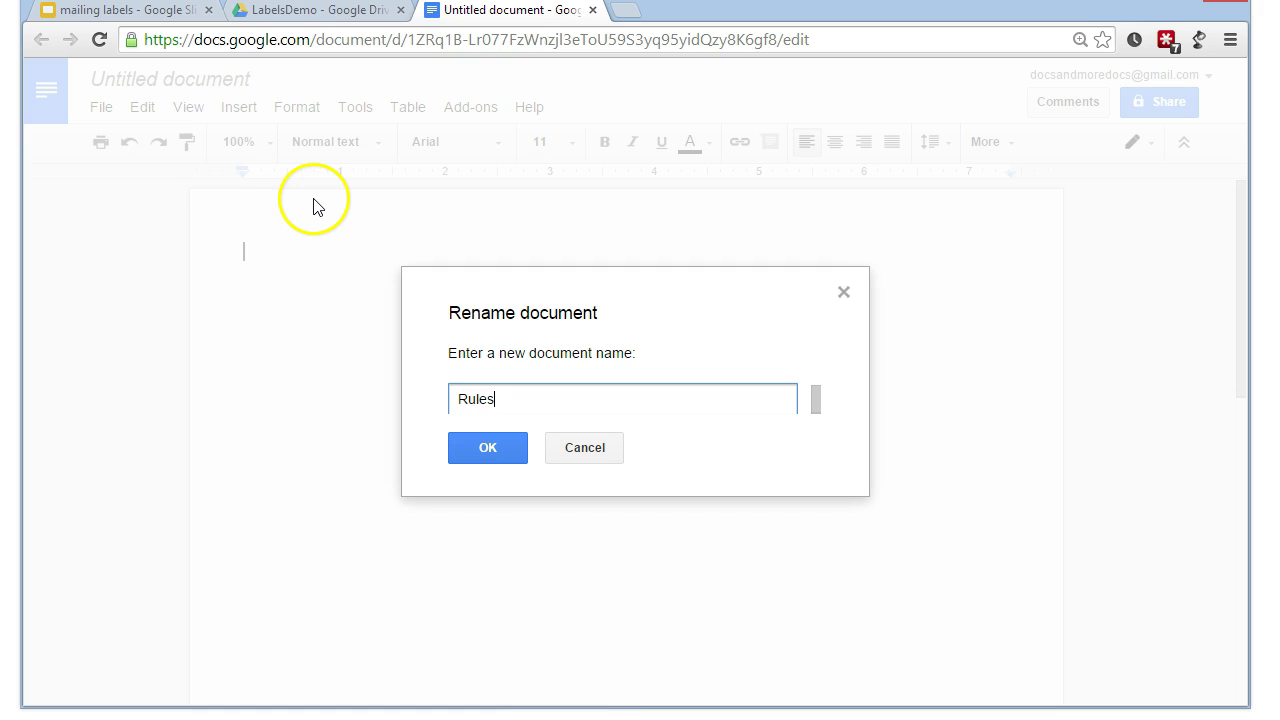
left_click(467, 452)
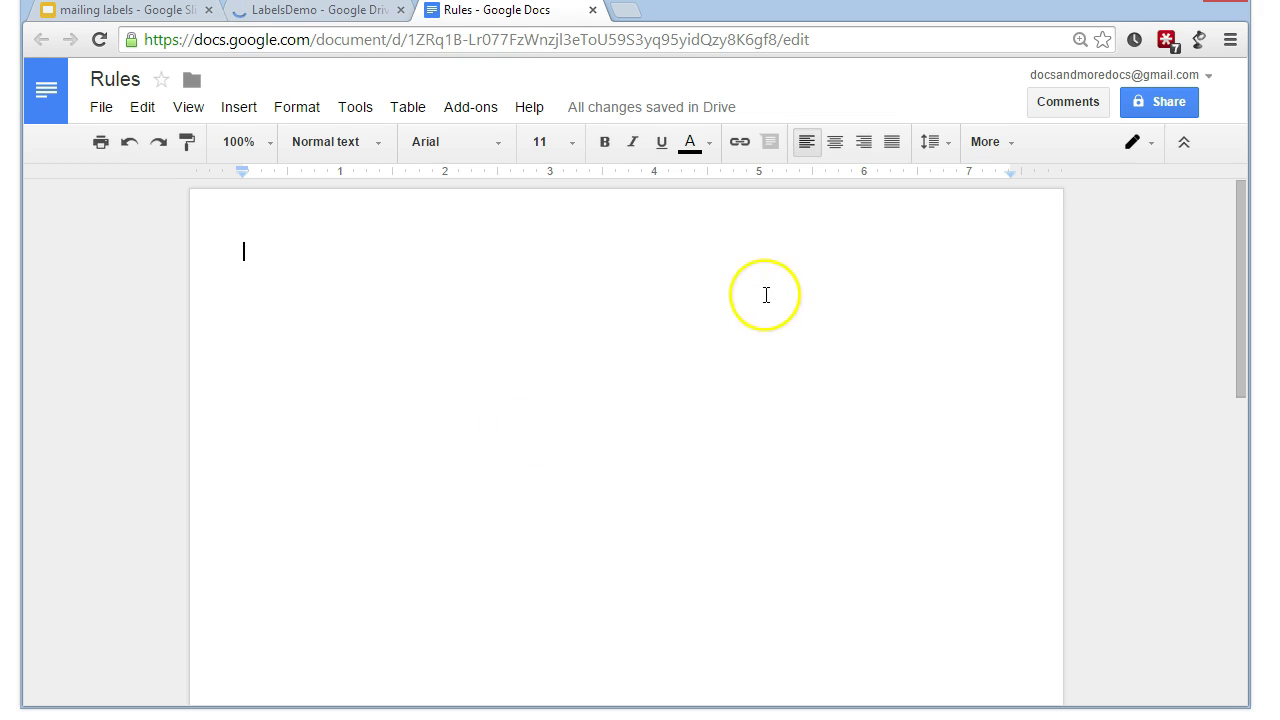
left_click(481, 110)
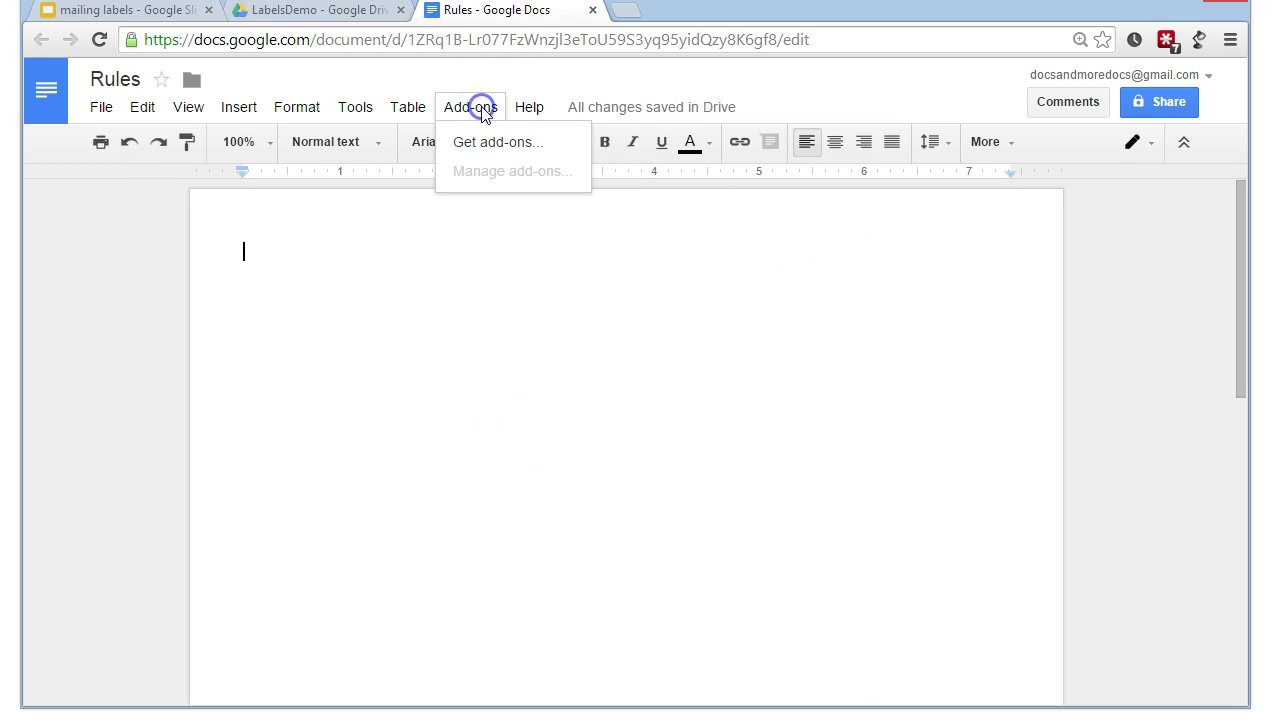
left_click(131, 12)
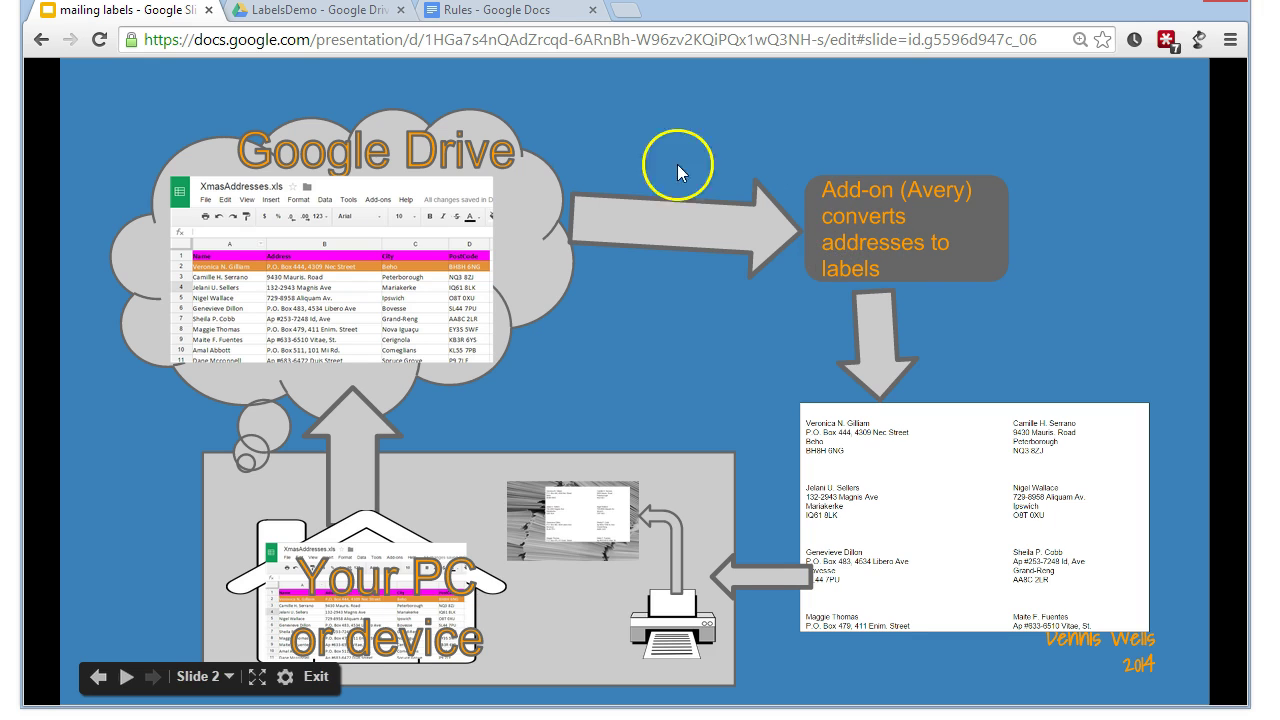
left_click(513, 14)
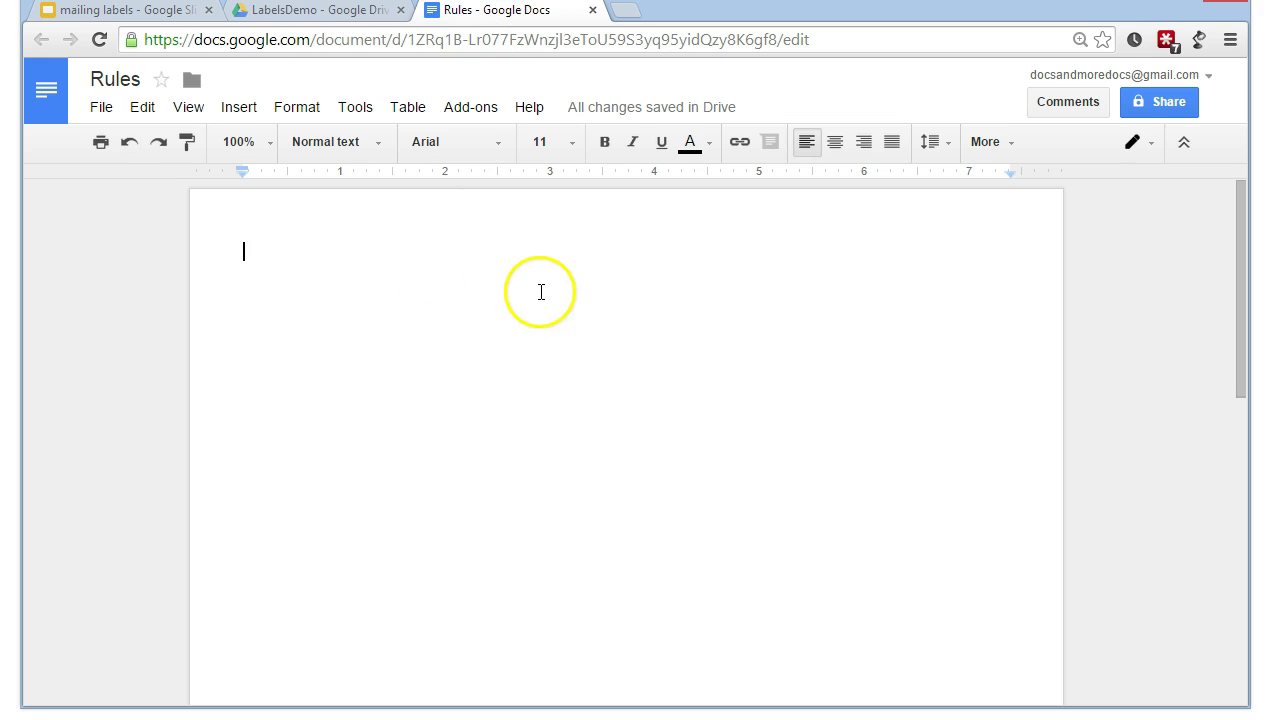
- Search the Get add-ons gallery for avery to find Avery Label Merge
left_click(466, 118)
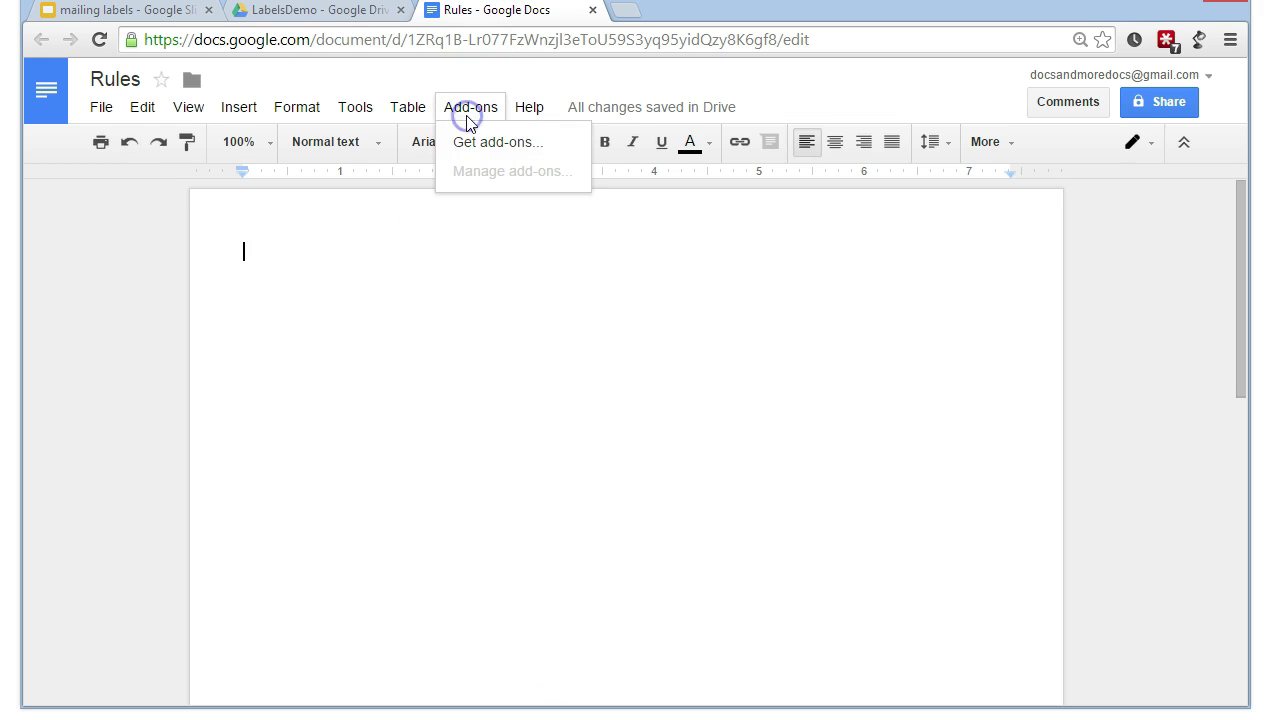
left_click(466, 146)
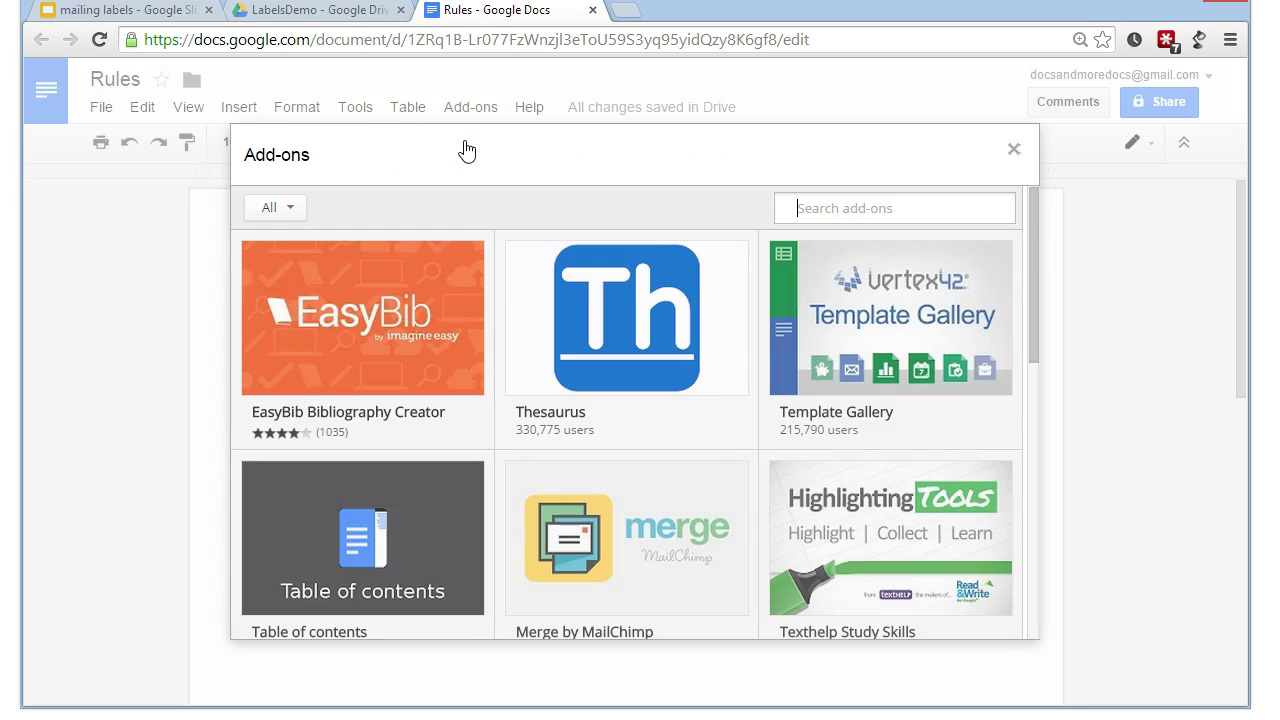
left_click(820, 214)
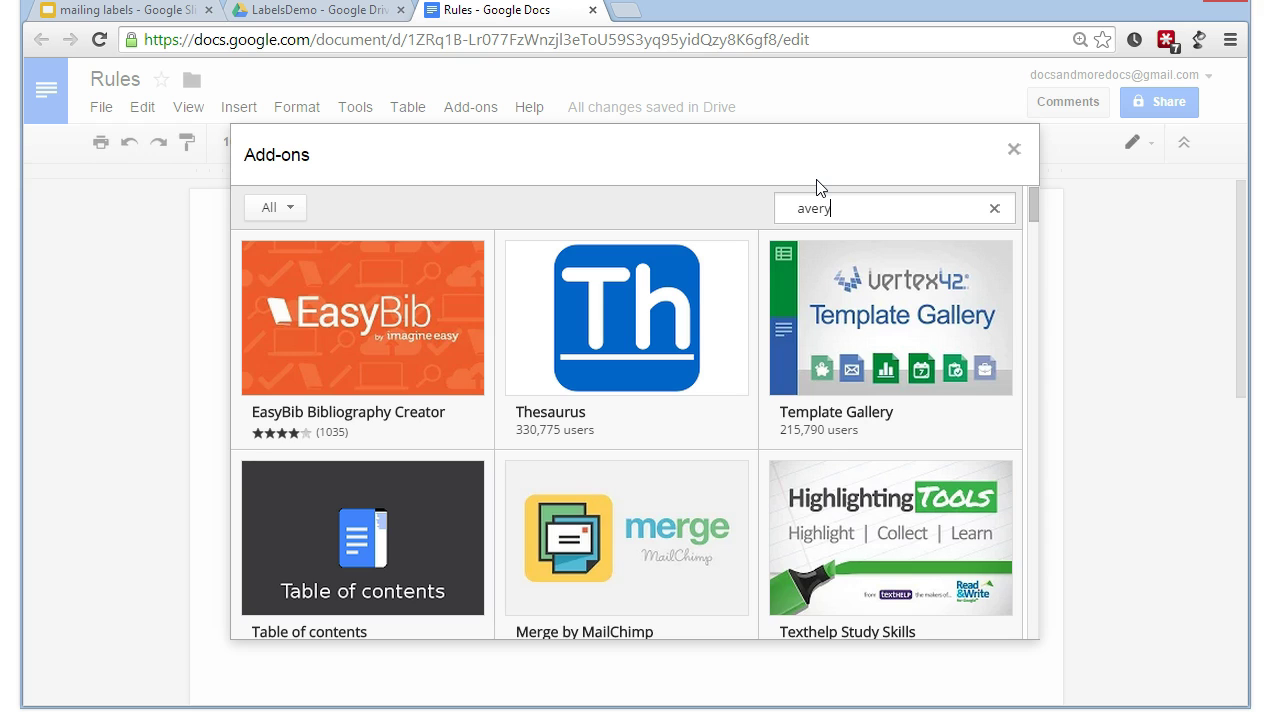
left_click(929, 203)
key("Return")
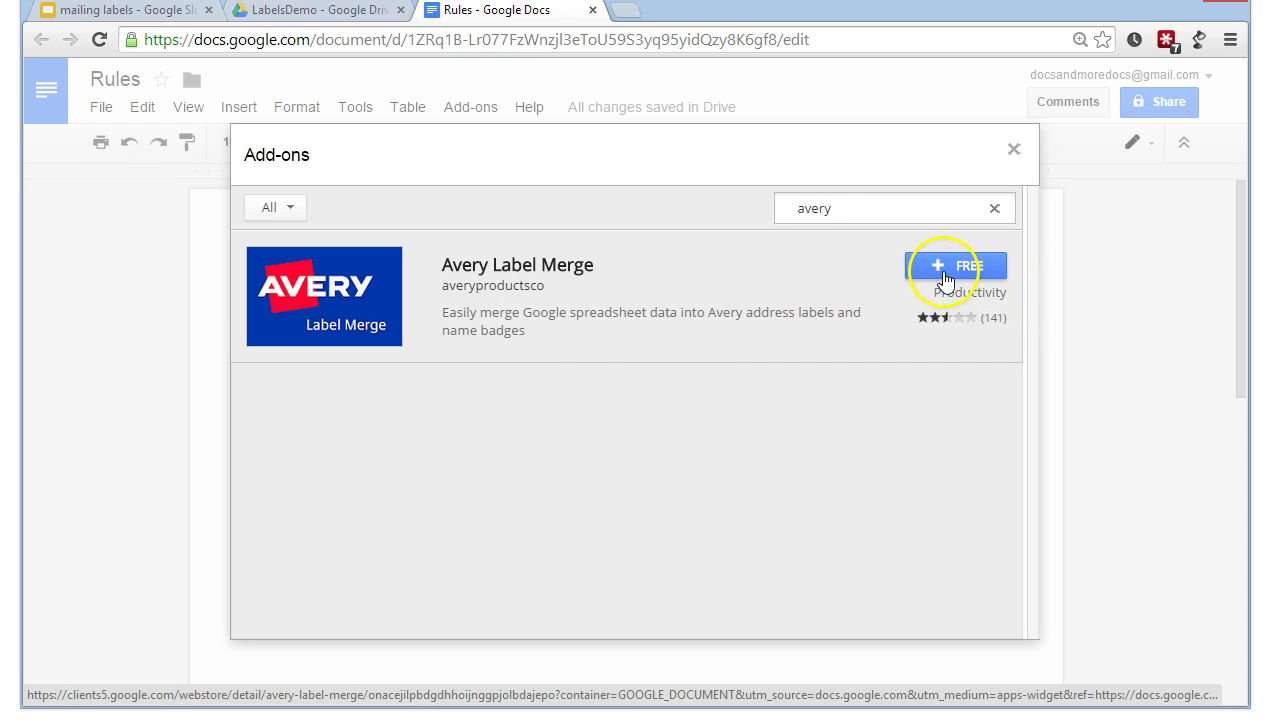
- Install the free Avery Label Merge add-on and accept its requested permissions
left_click(937, 266)
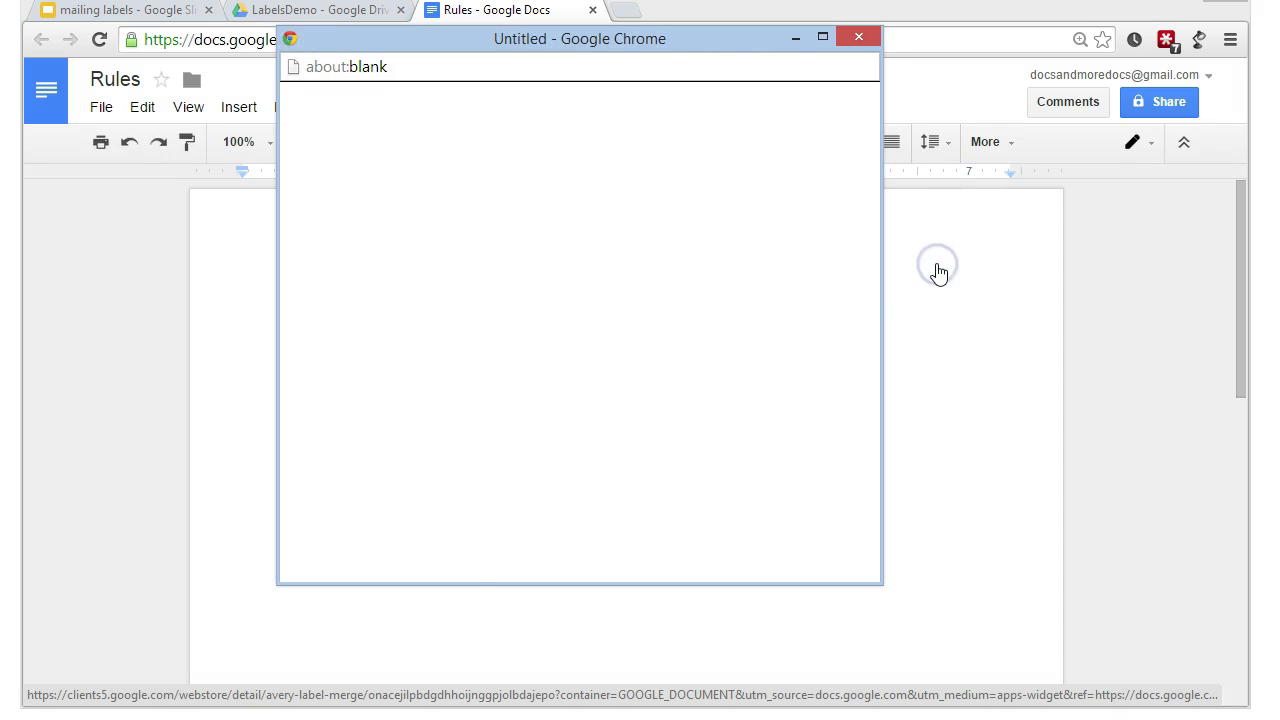
left_click_drag(869, 265, 885, 405)
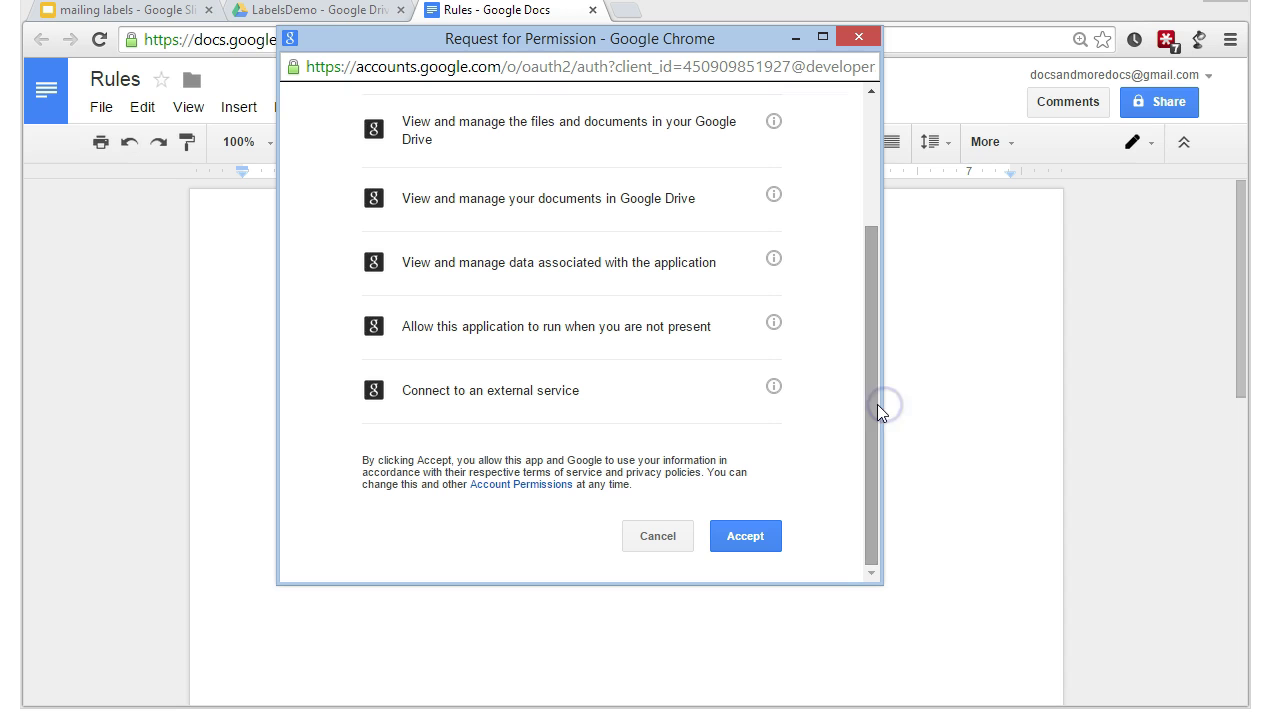
left_click(745, 536)
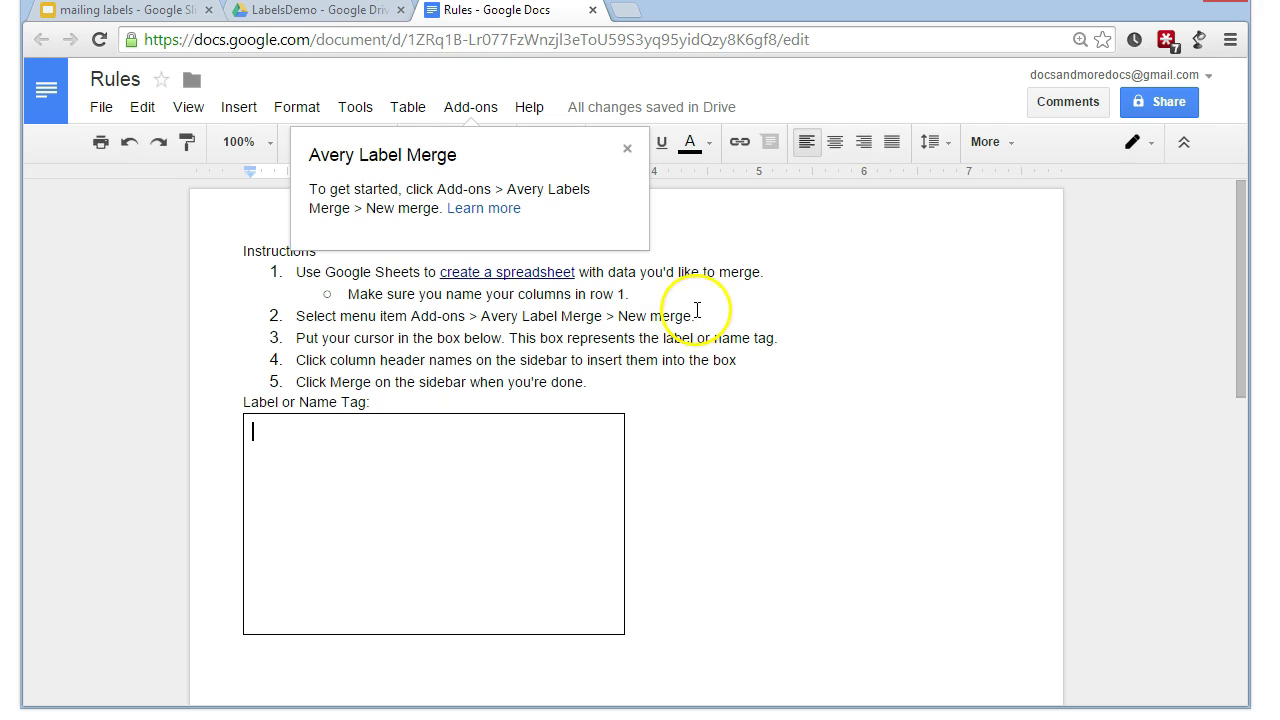
left_click(470, 110)
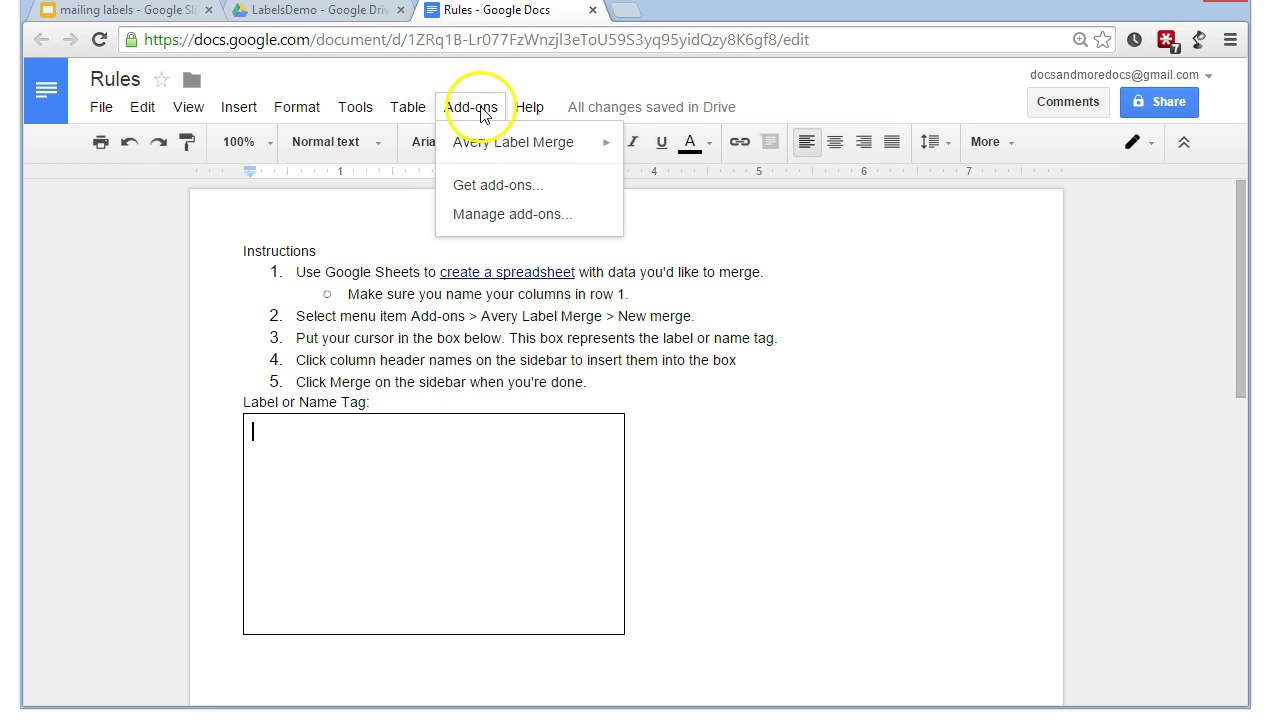
- Start a new Avery address-label merge using format 5262, 14 labels per sheet
mouse_move(494, 150)
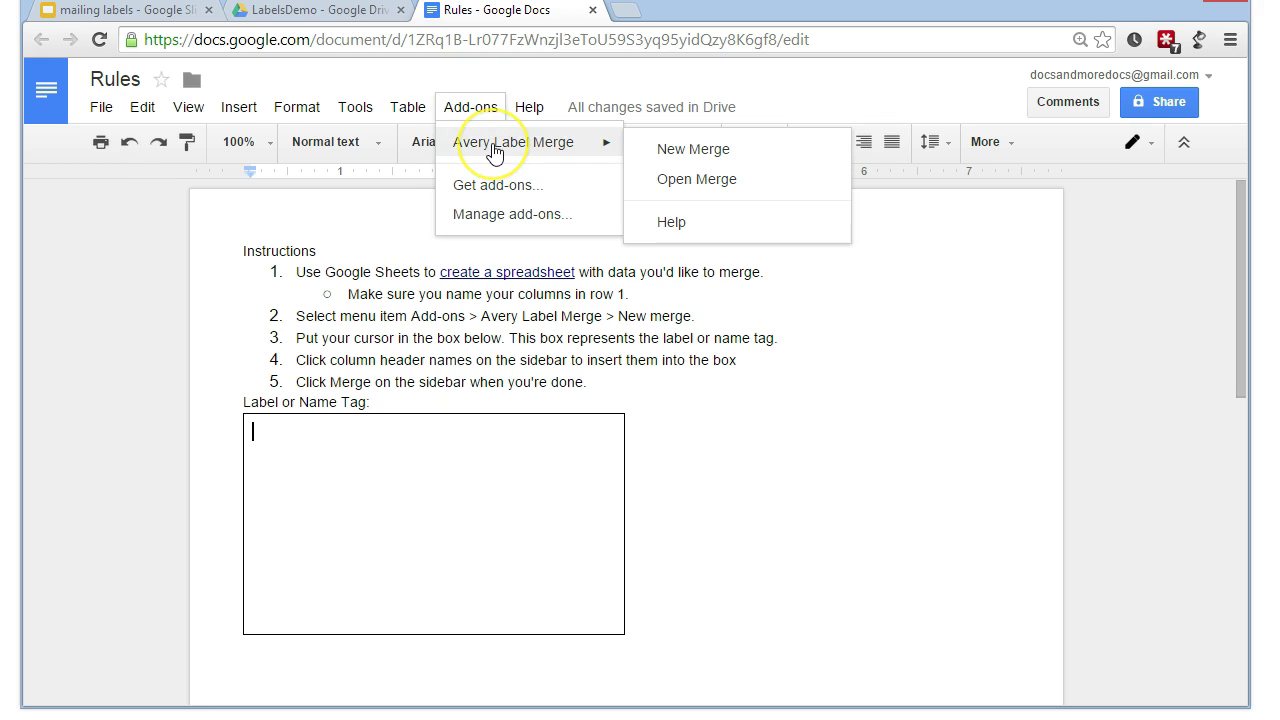
left_click(664, 150)
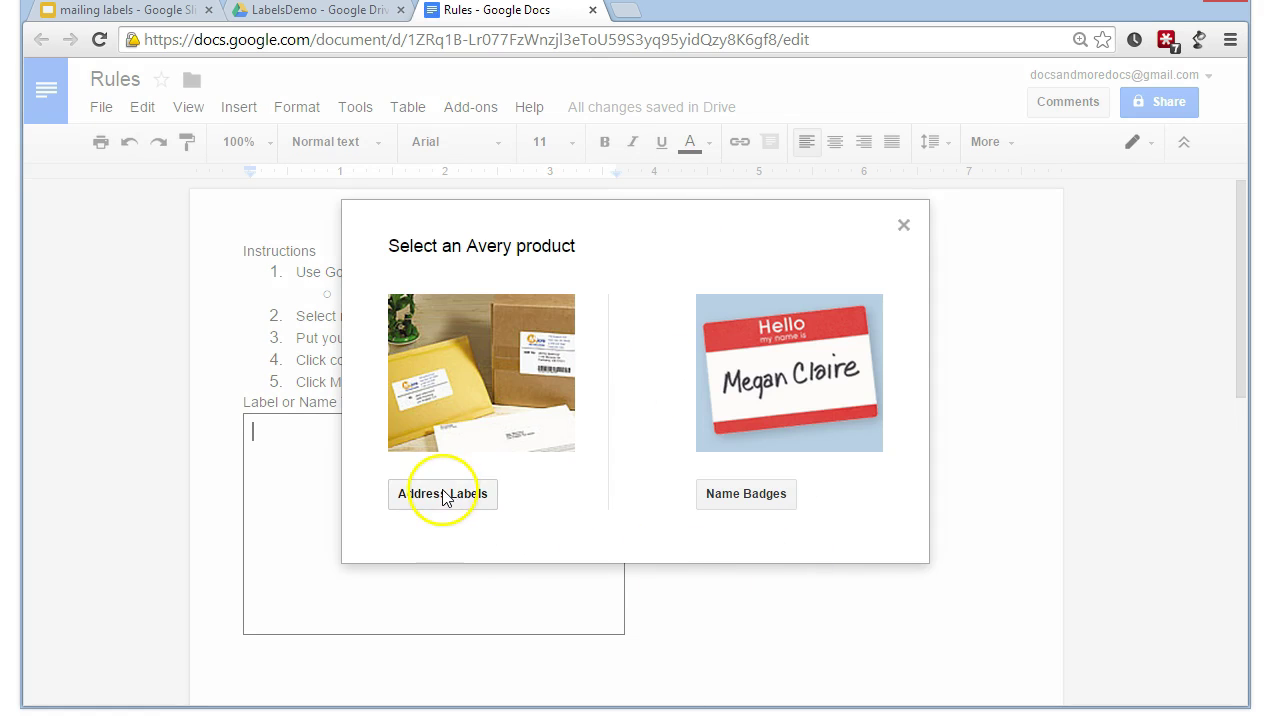
left_click(470, 495)
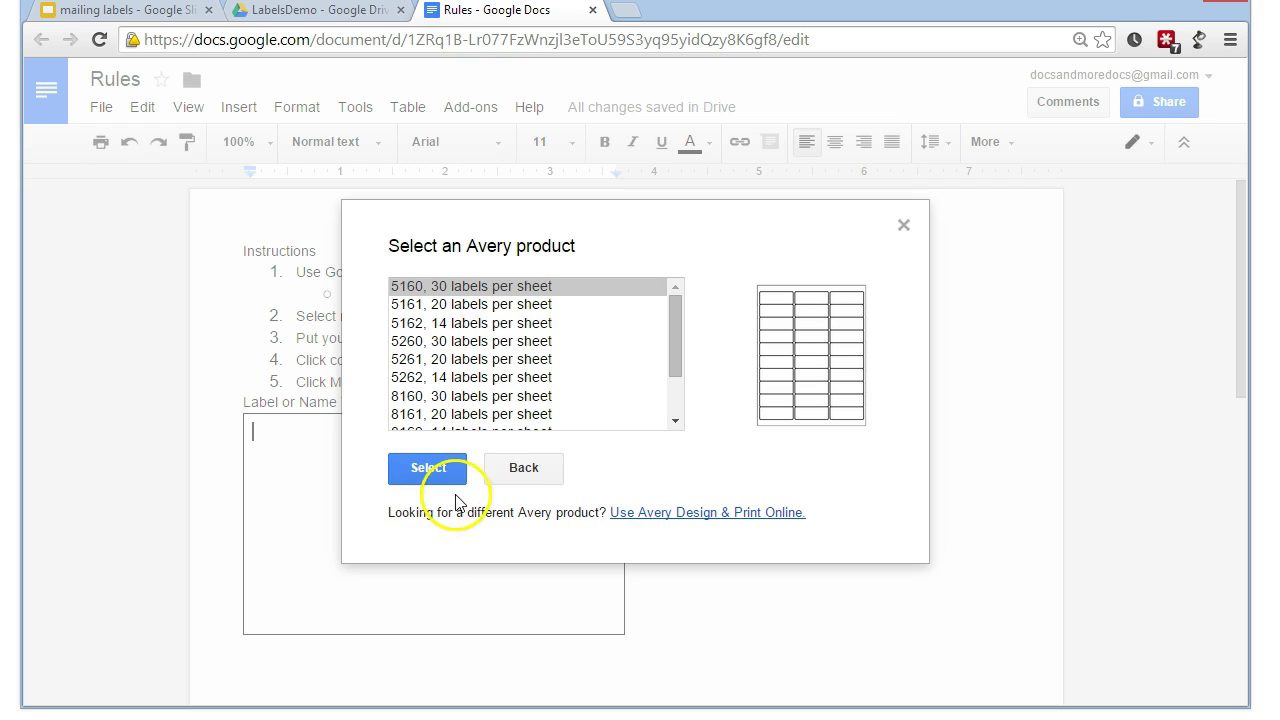
left_click_drag(674, 330, 680, 320)
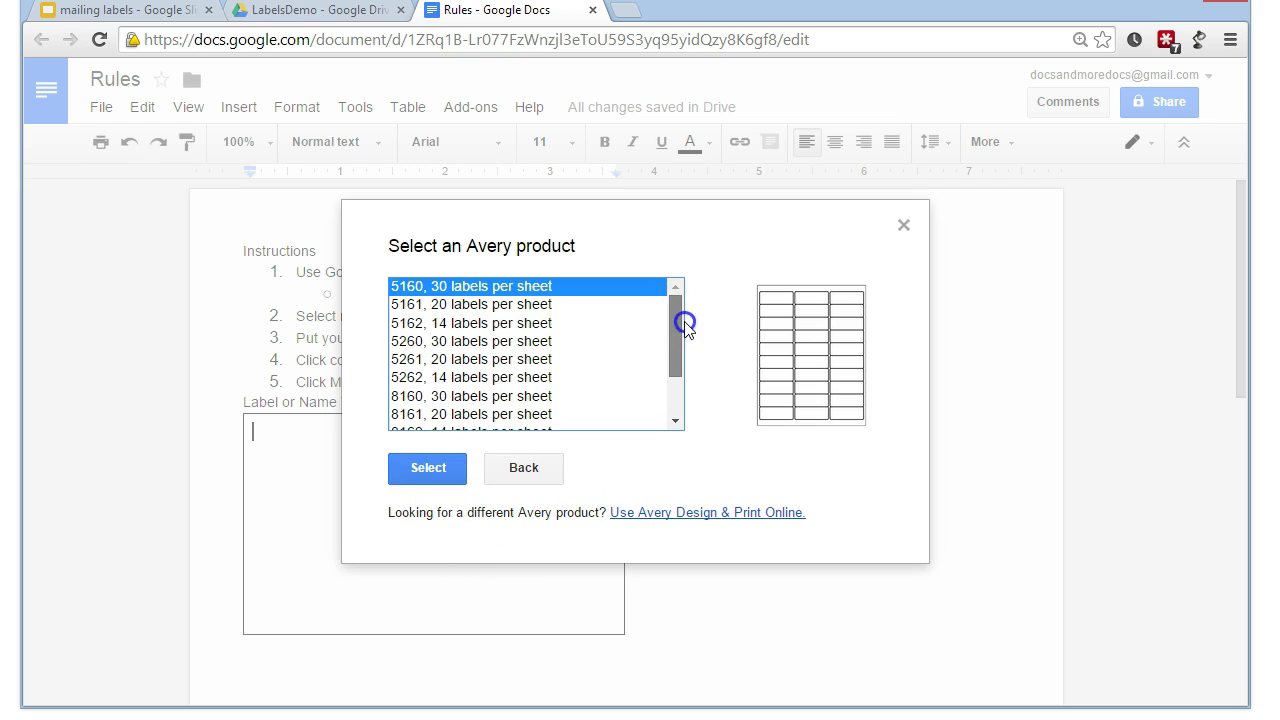
left_click(484, 381)
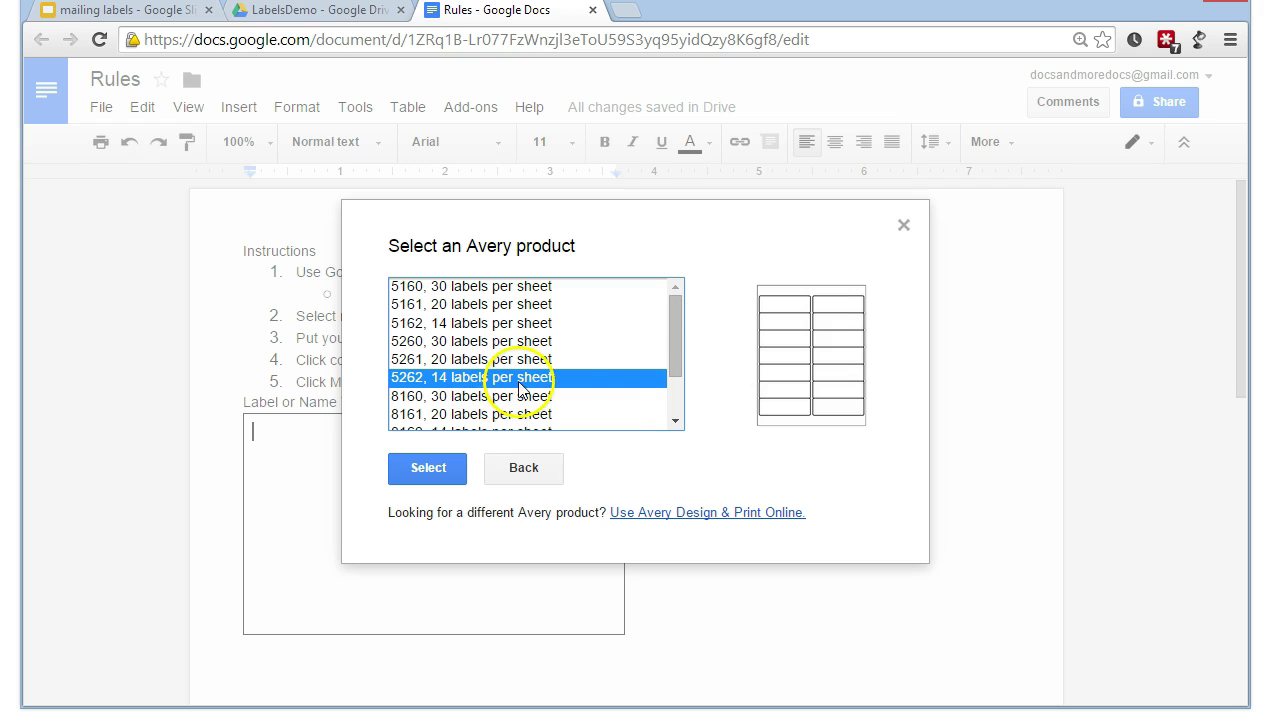
left_click(425, 468)
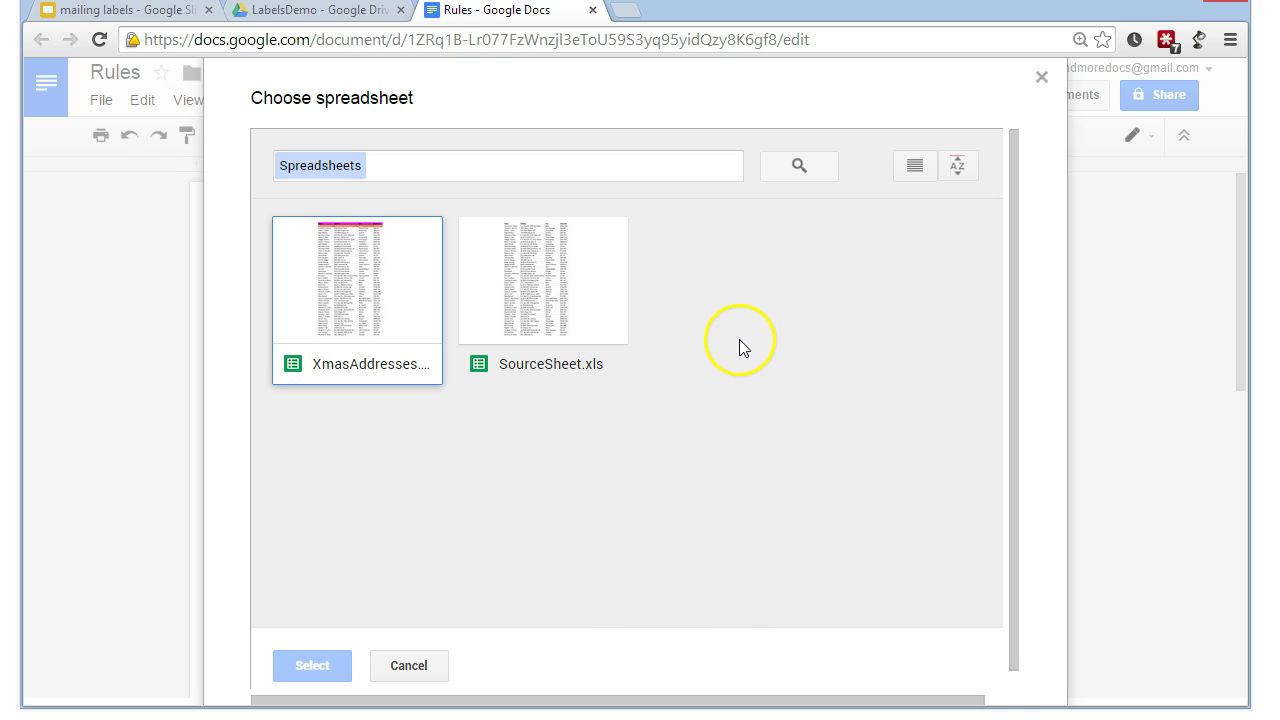
- Choose the XmasAddresses spreadsheet as the label merge's data source
left_click(148, 18)
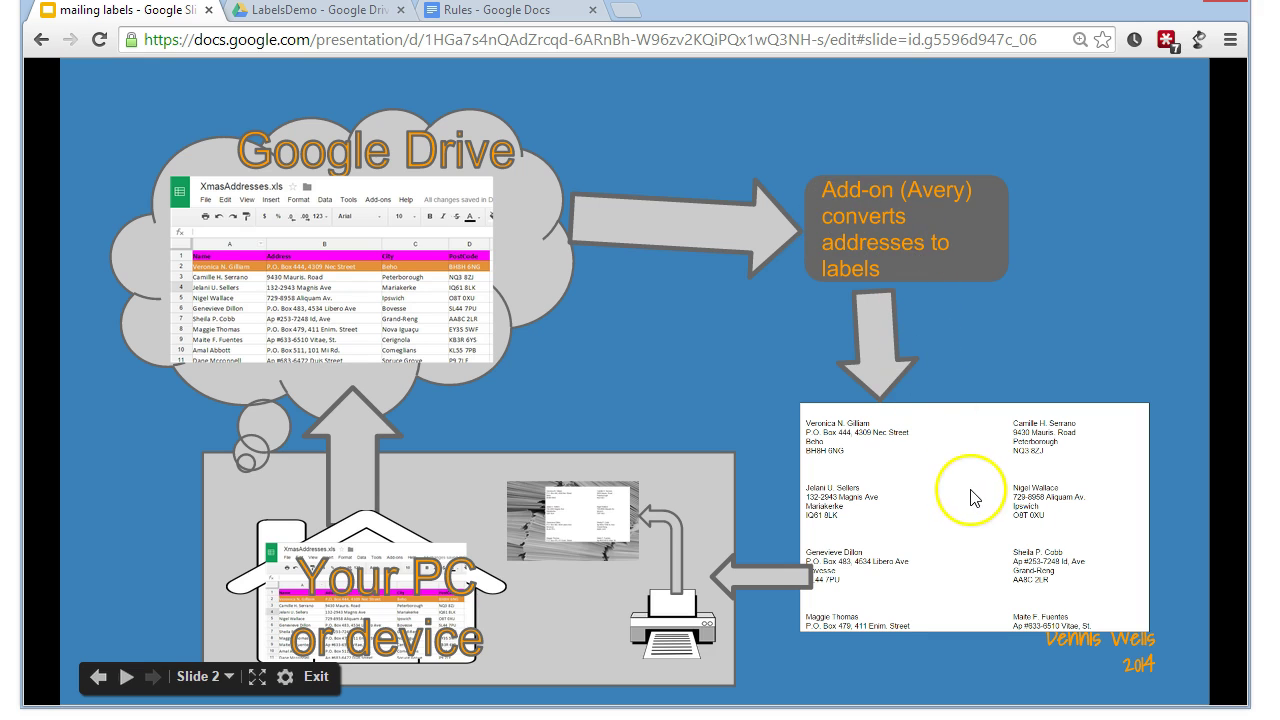
left_click(470, 12)
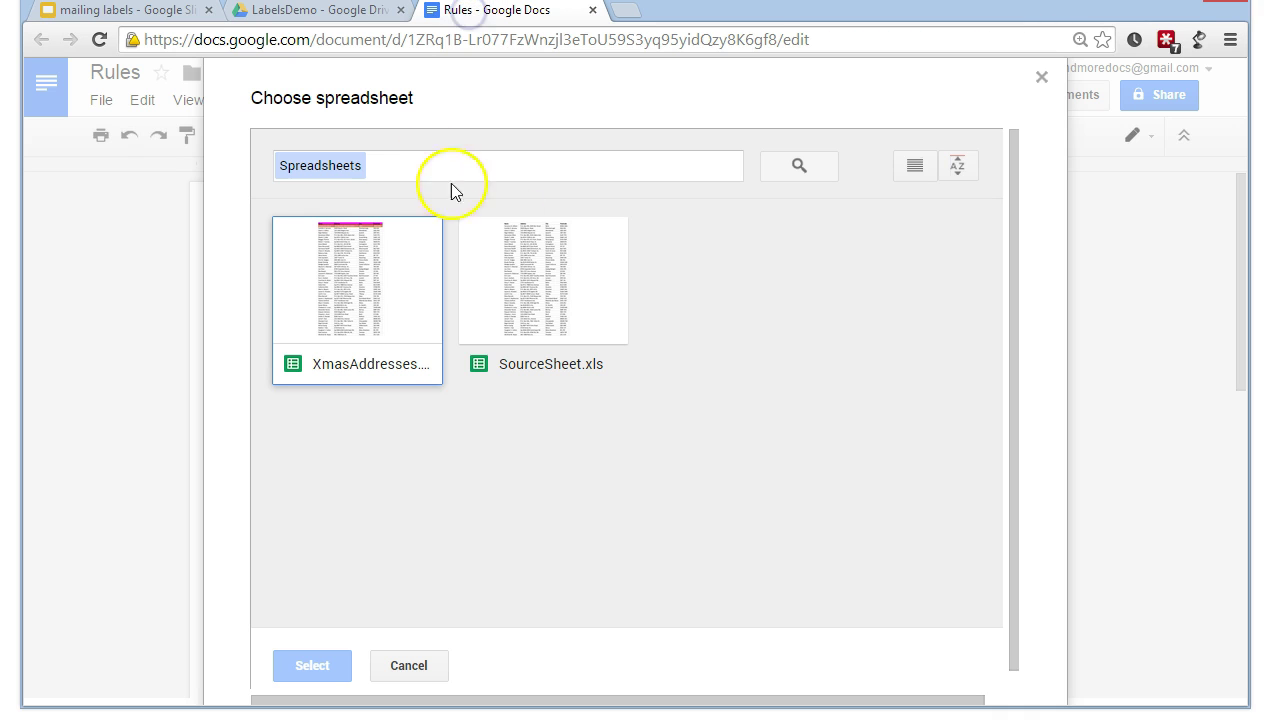
left_click(345, 260)
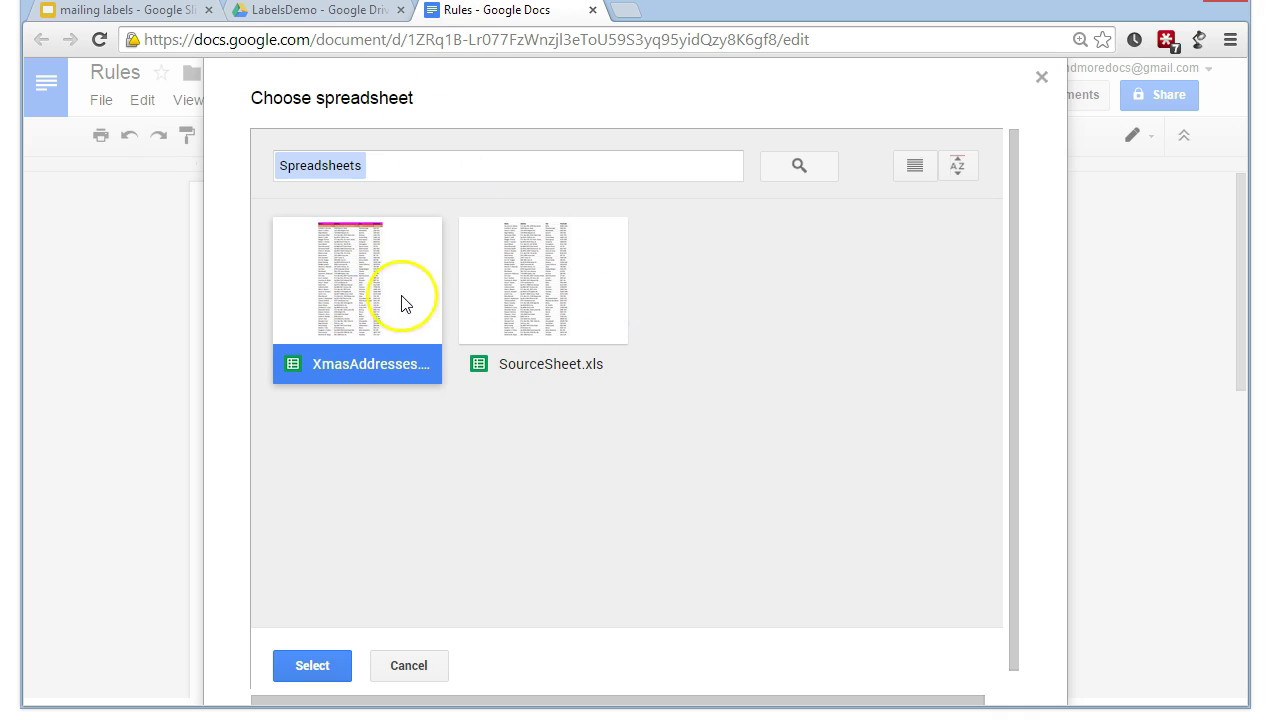
left_click(313, 665)
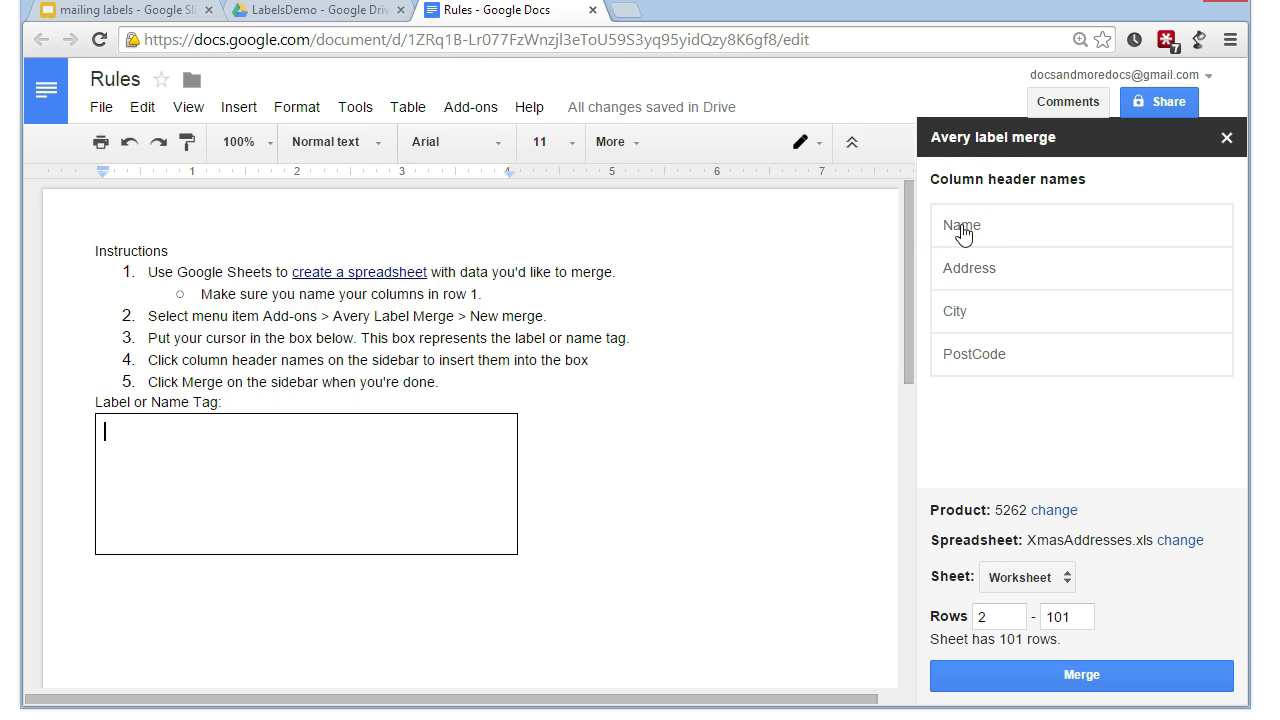
left_click(965, 230)
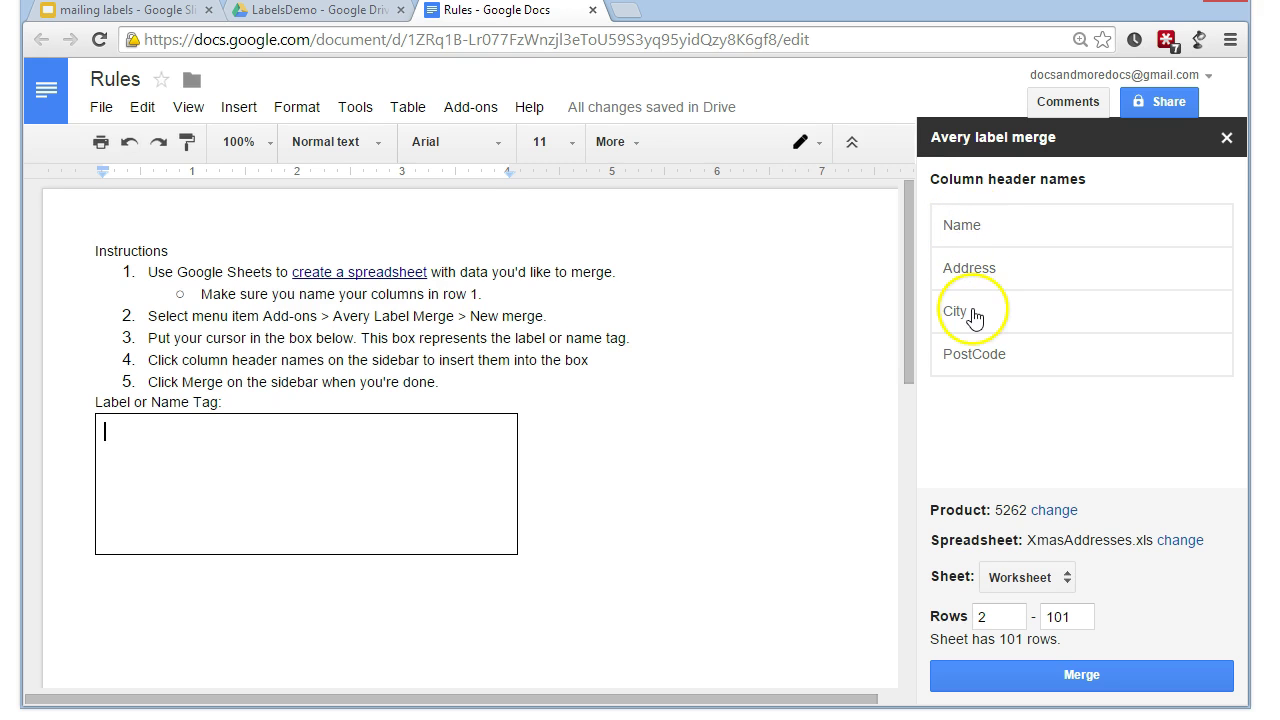
left_click(995, 352)
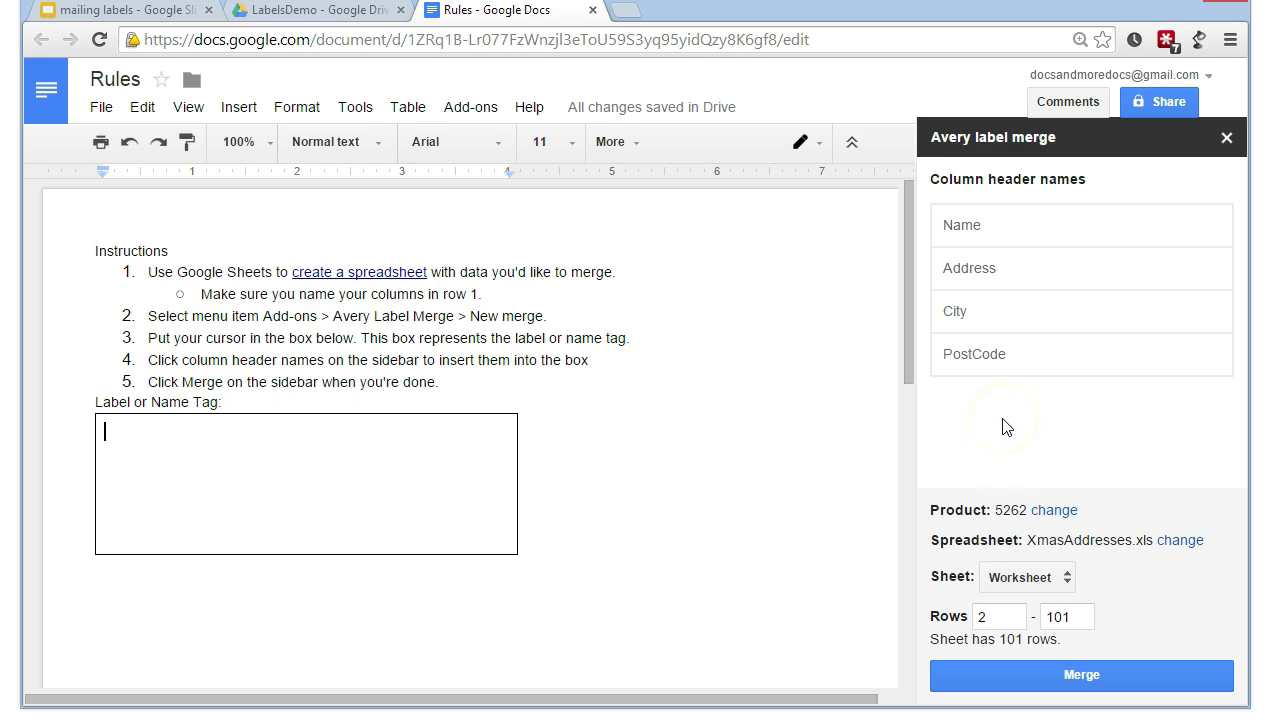
- Insert the Name, Address, City and PostCode merge fields on separate lines in the label box
left_click(964, 226)
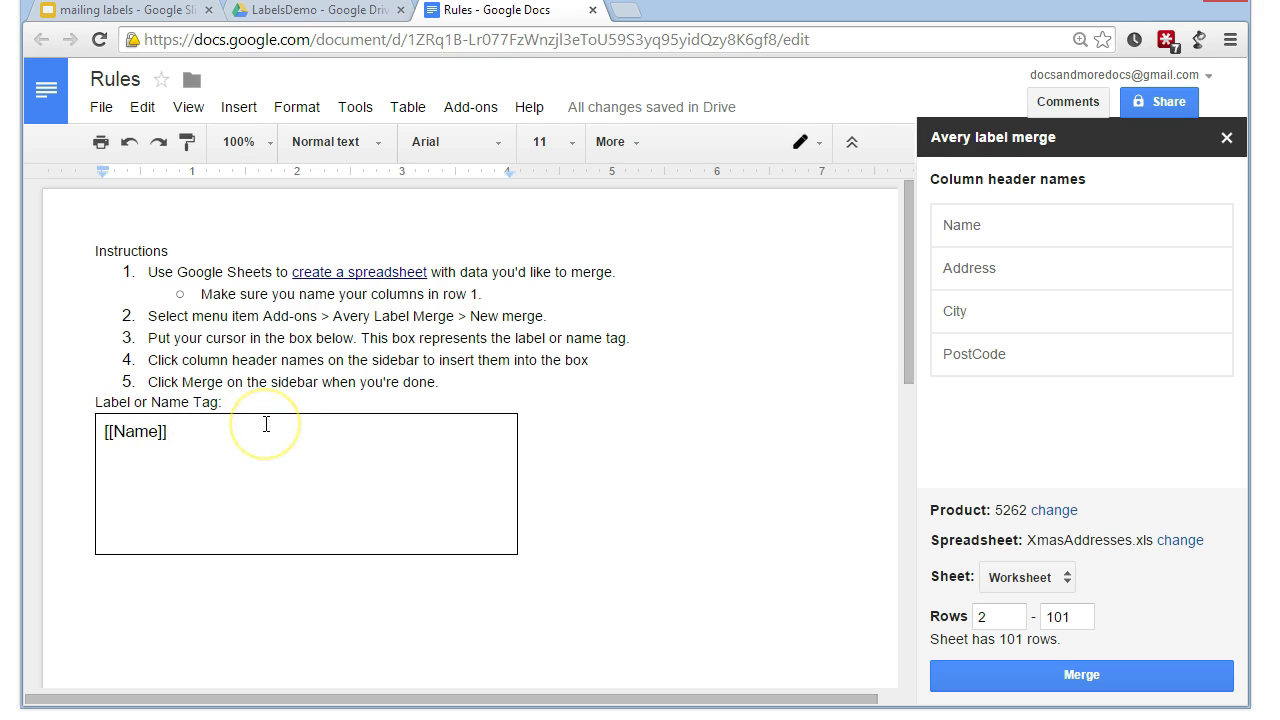
key("Return")
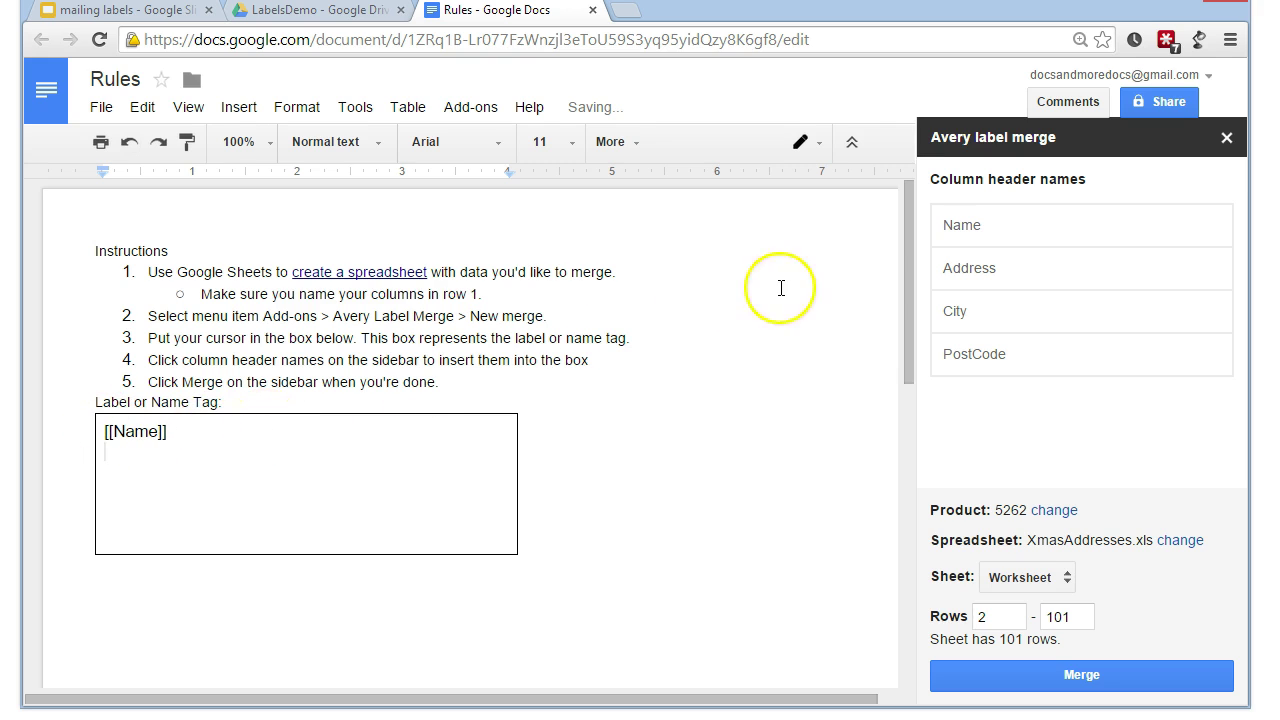
left_click(966, 272)
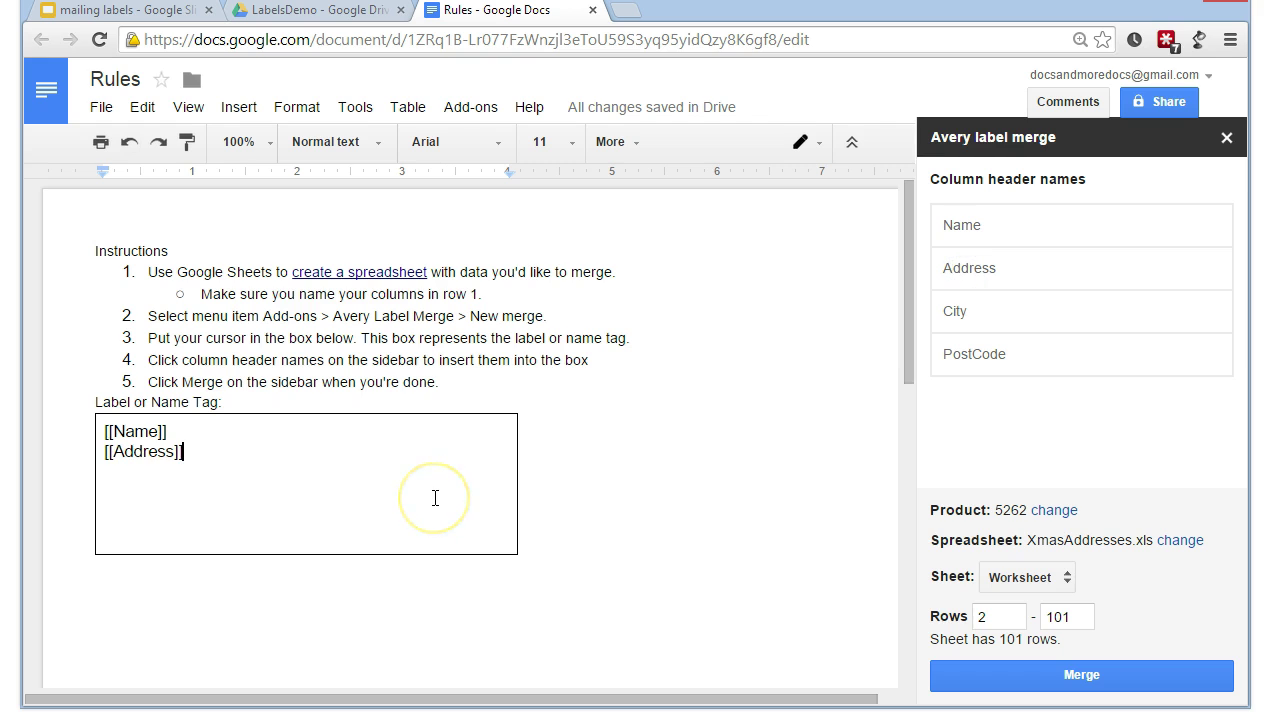
key("Return")
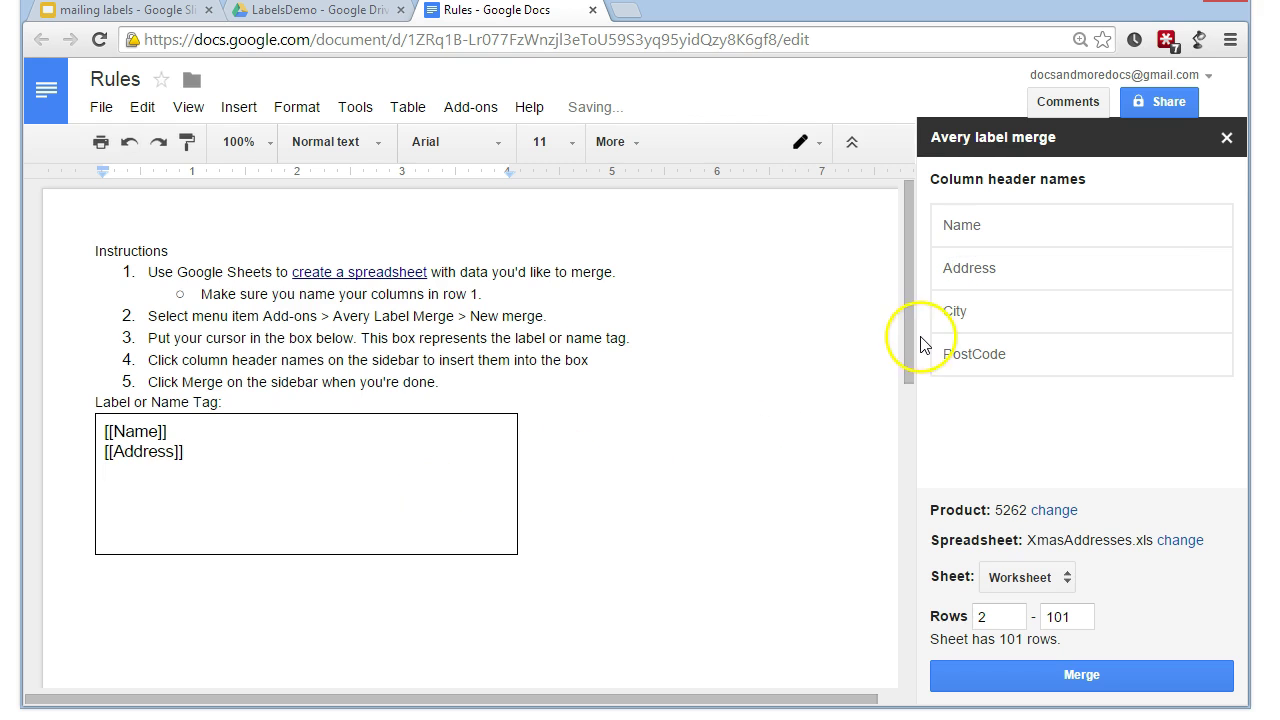
left_click(955, 314)
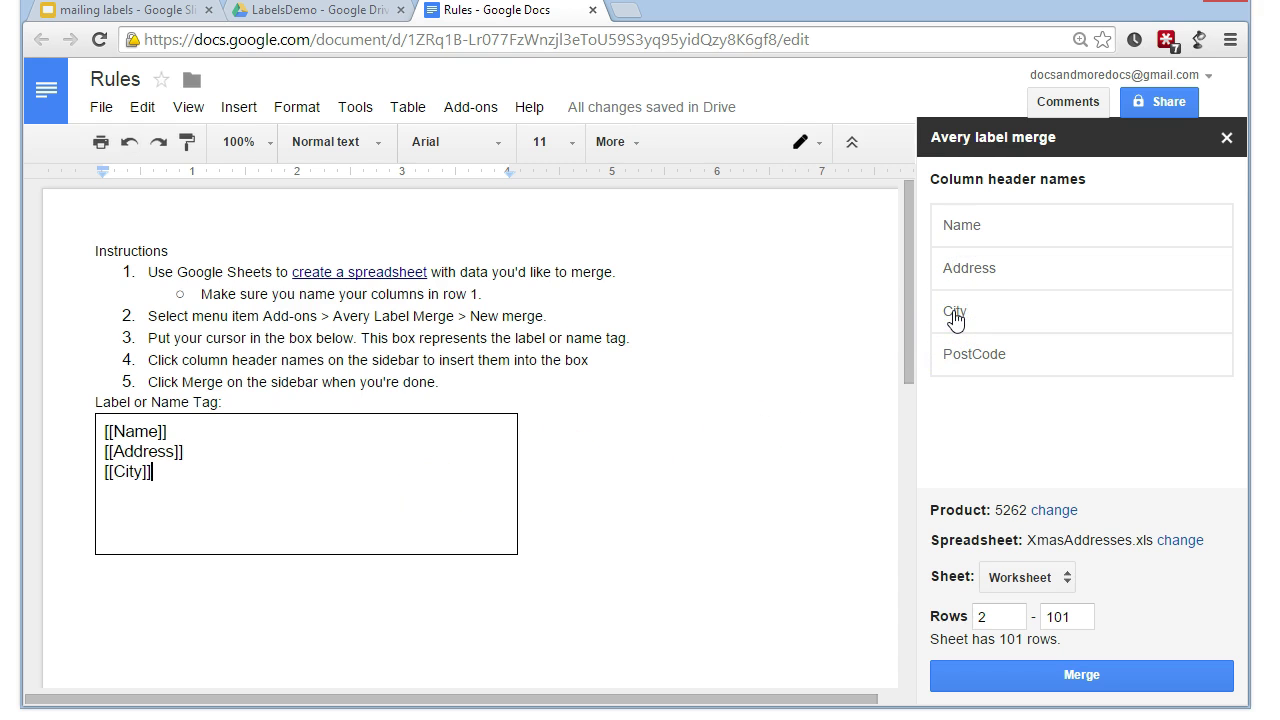
key("Return")
left_click(981, 363)
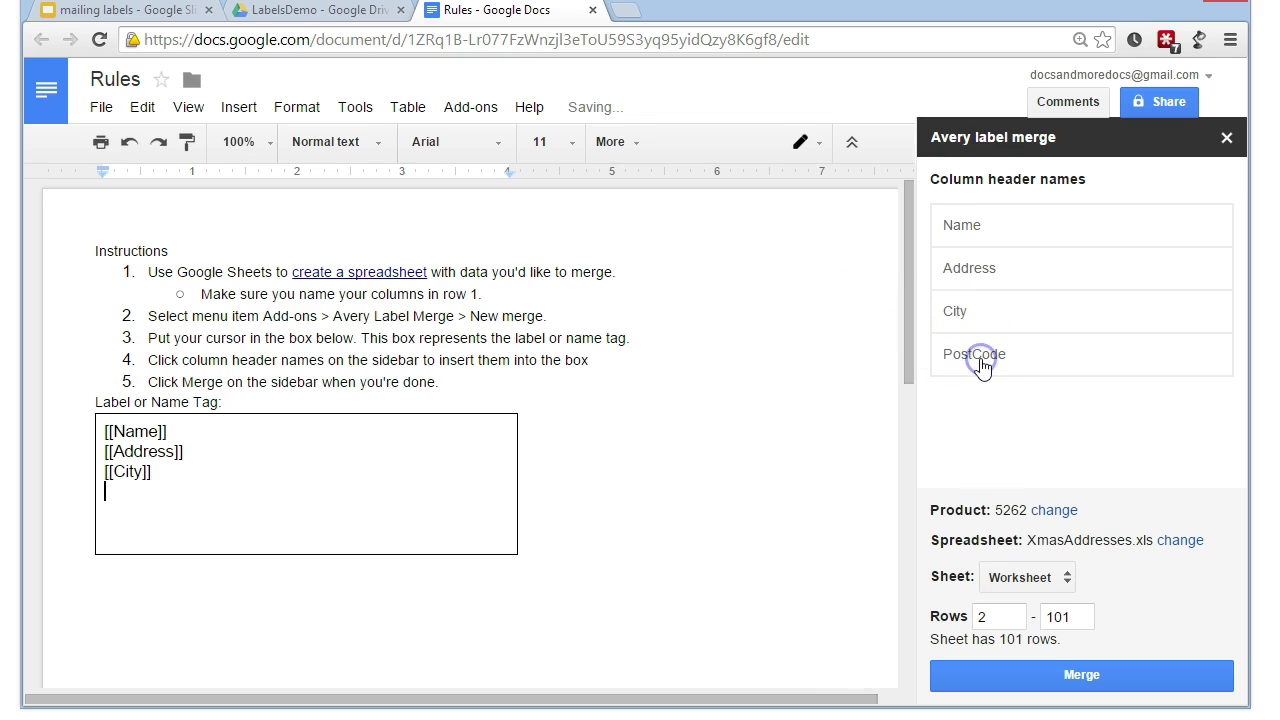
key("Return")
left_click(973, 617)
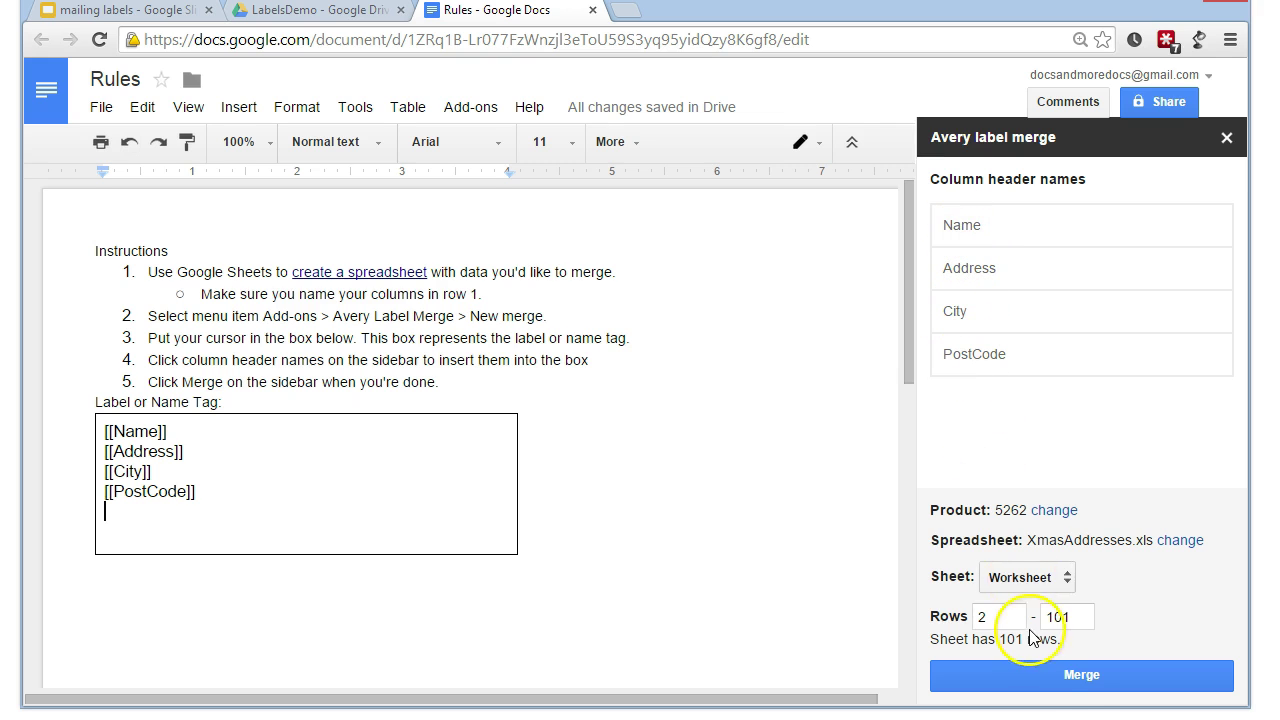
- Run the merge and open the resulting Avery_5262 label document
left_click(1081, 676)
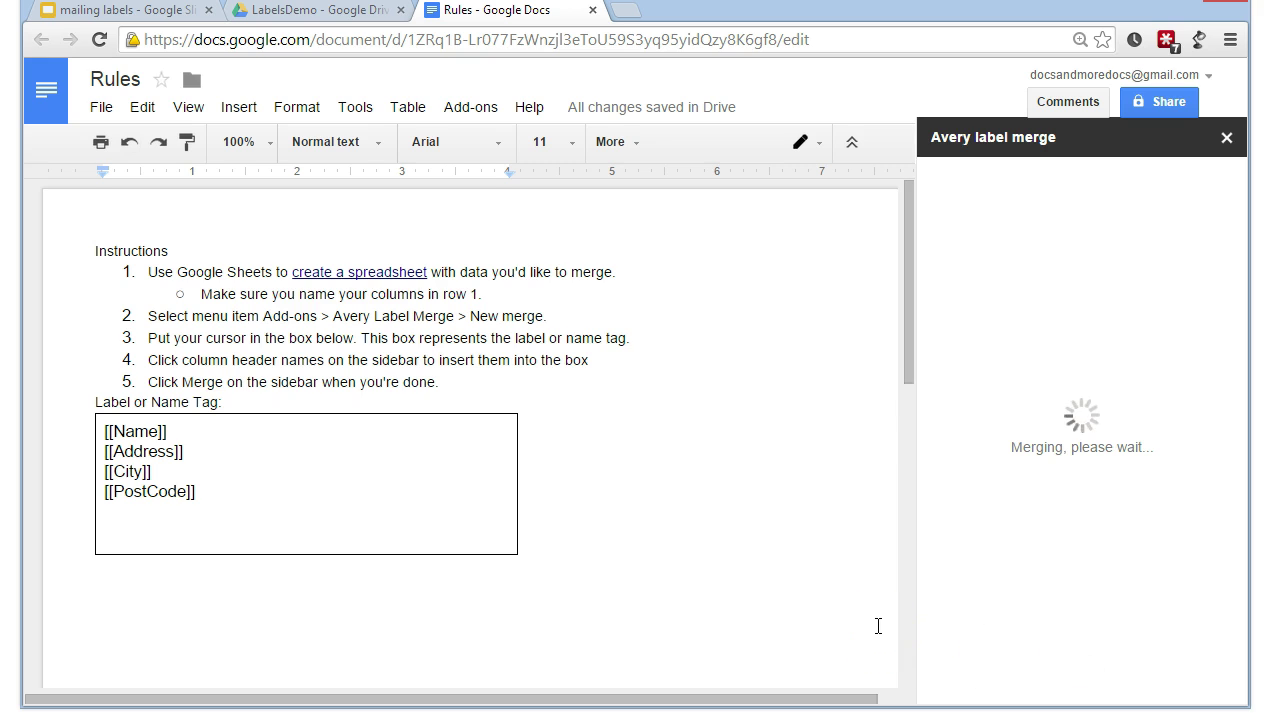
left_click(843, 573)
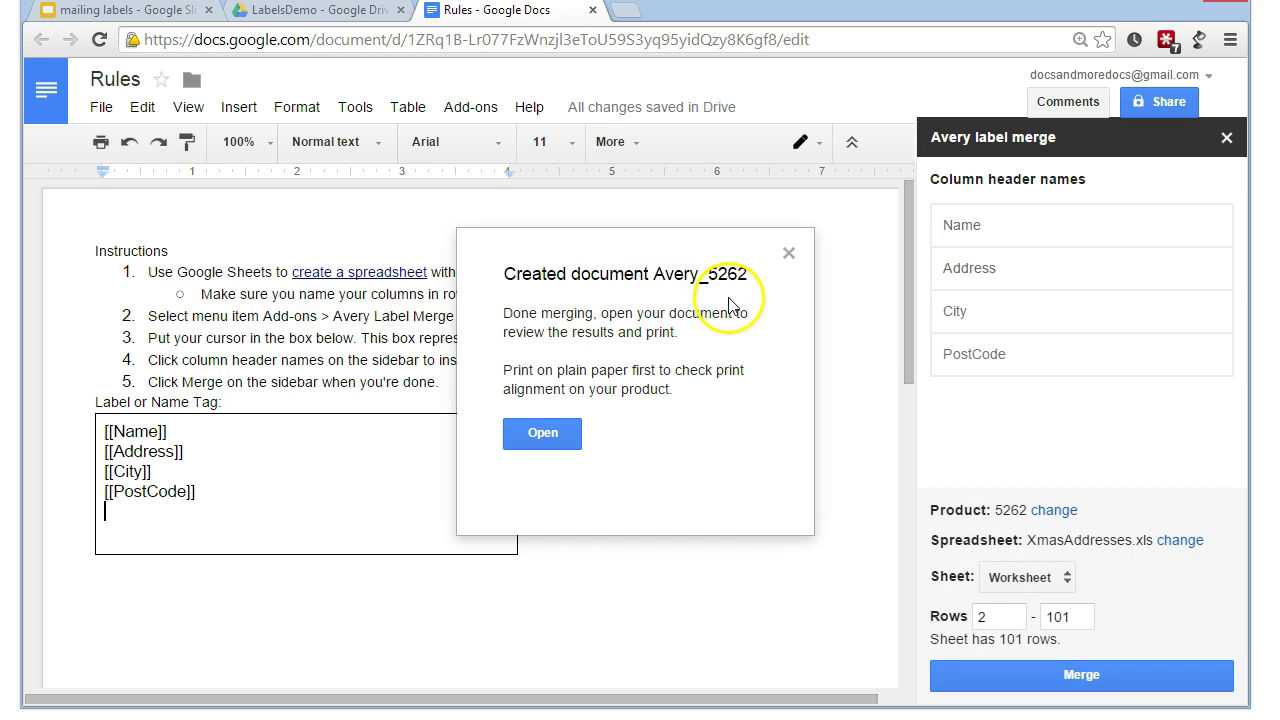
left_click(543, 434)
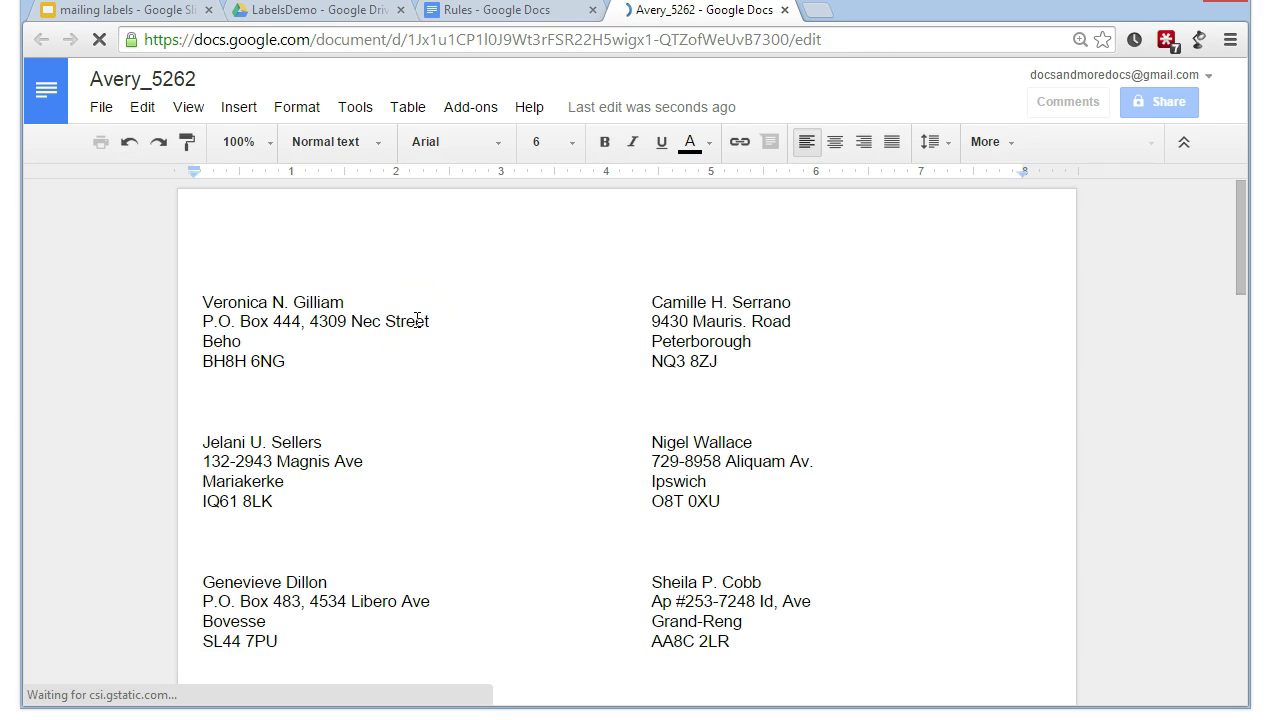
- Rename the merged Avery_5262 document to XmasLabels
left_click(143, 12)
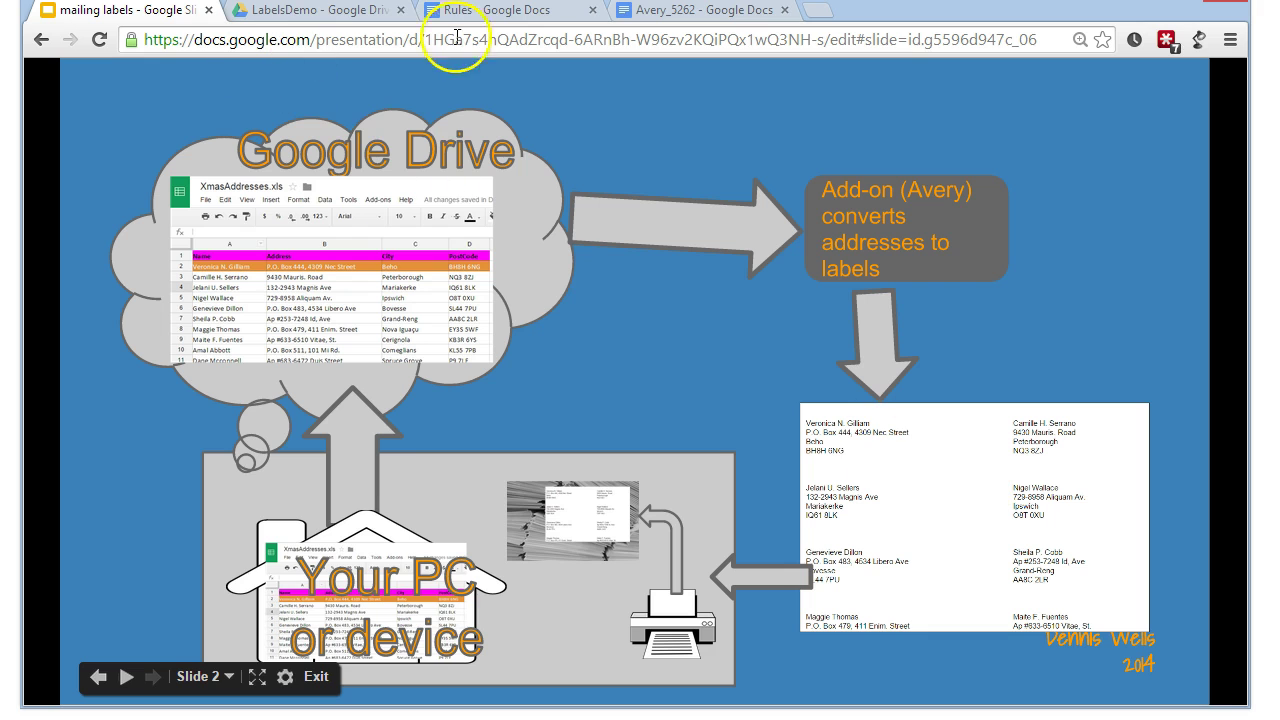
left_click(665, 12)
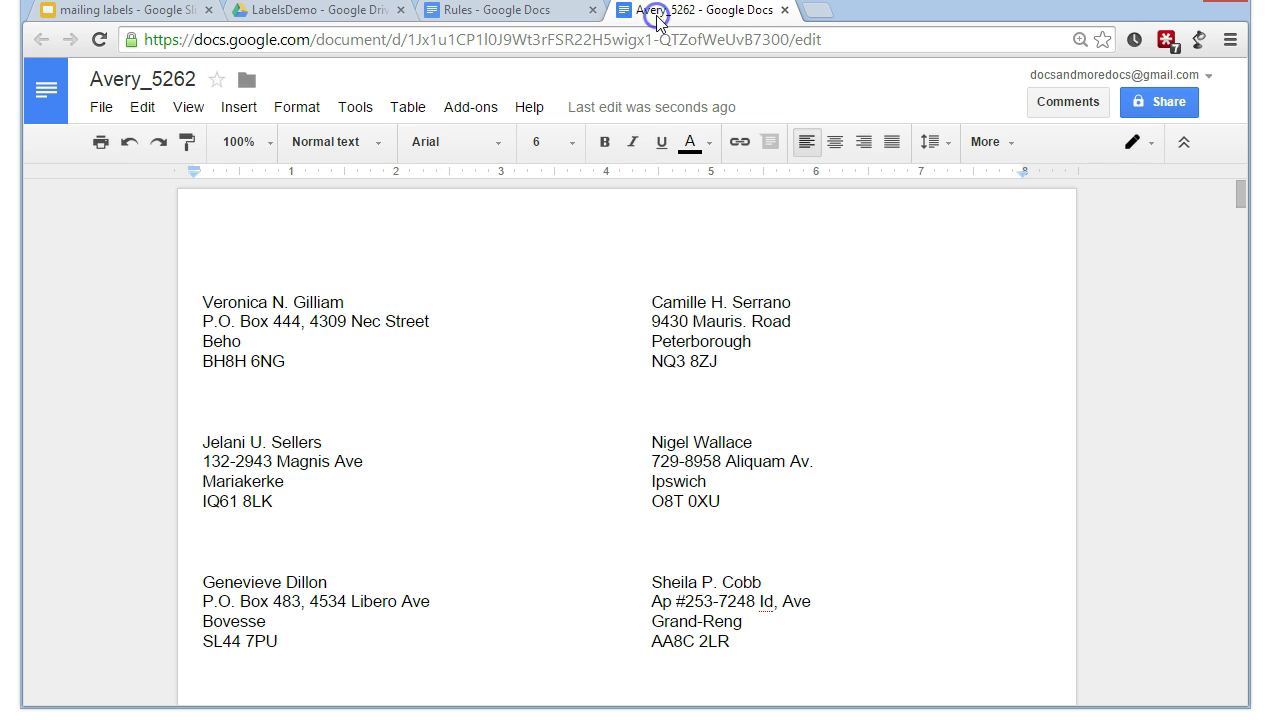
left_click(174, 80)
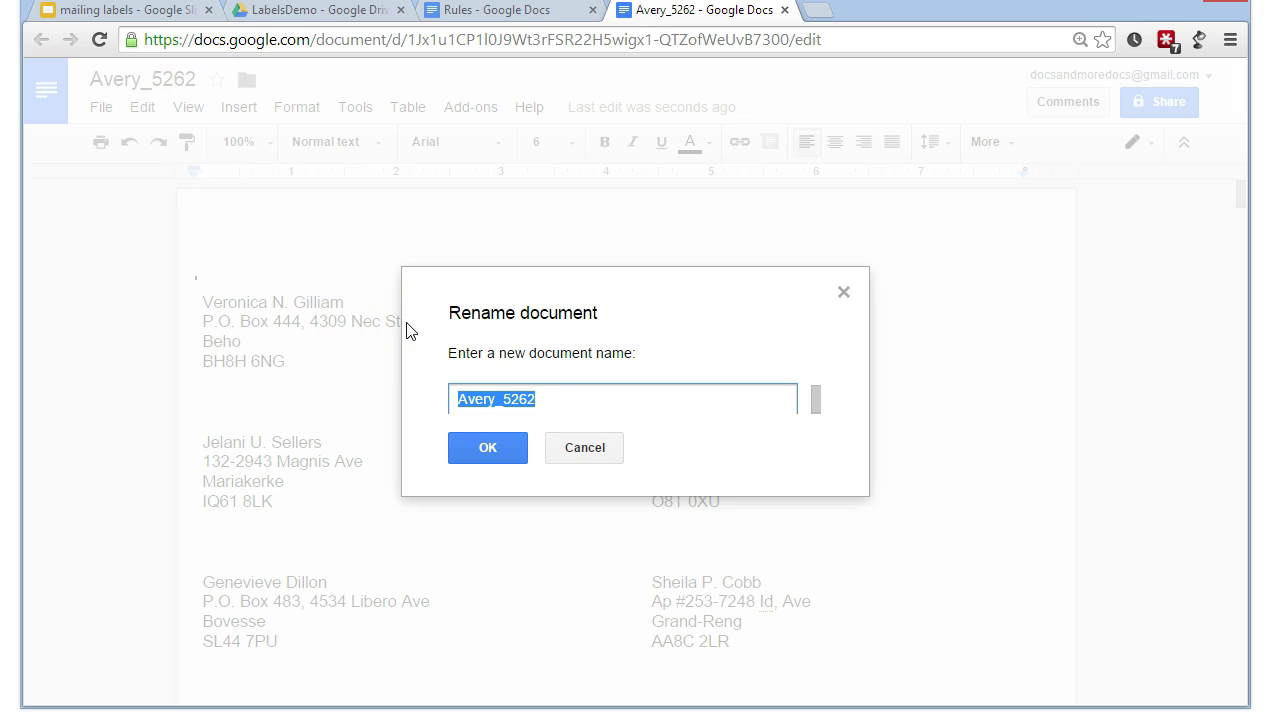
type("XmasLabels")
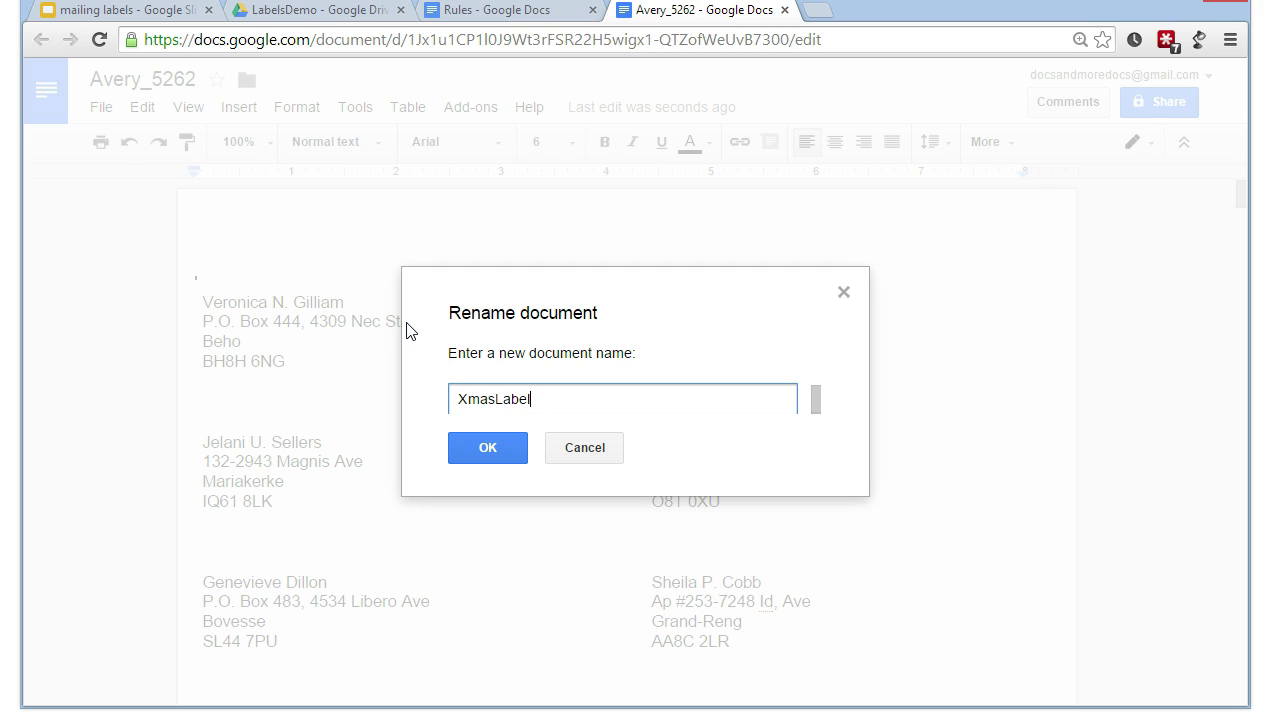
left_click(490, 449)
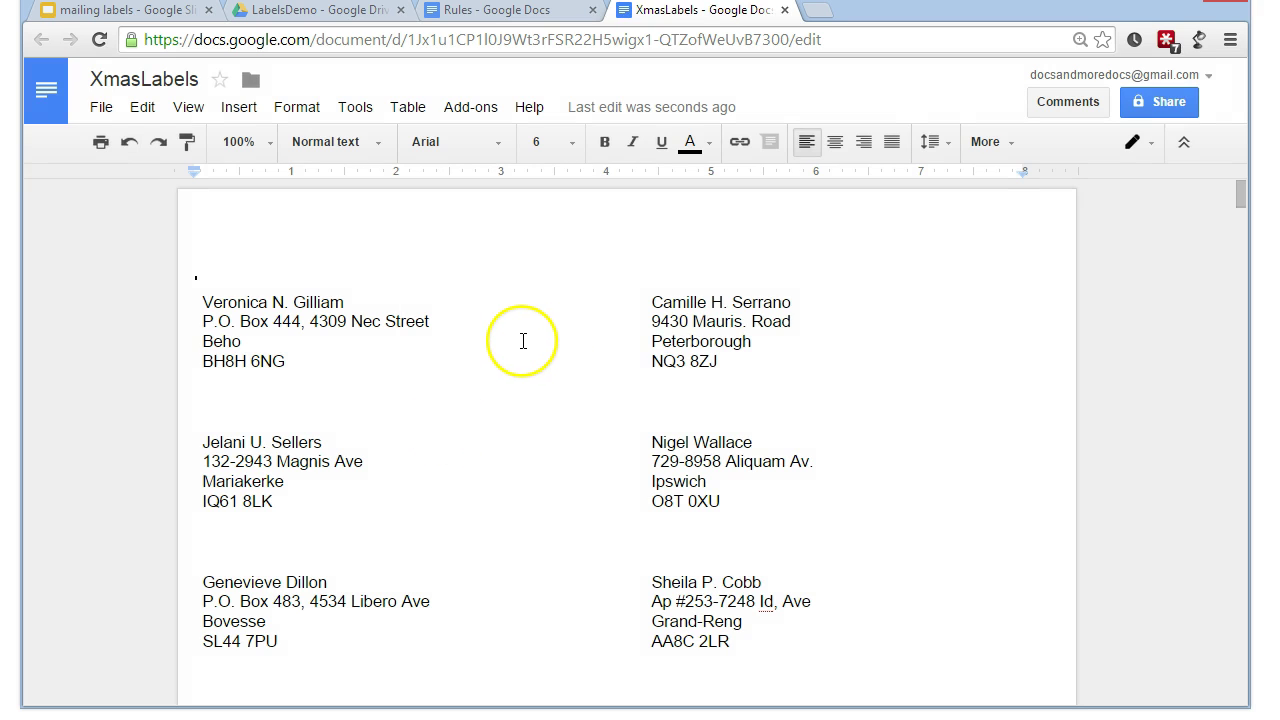
left_click(130, 10)
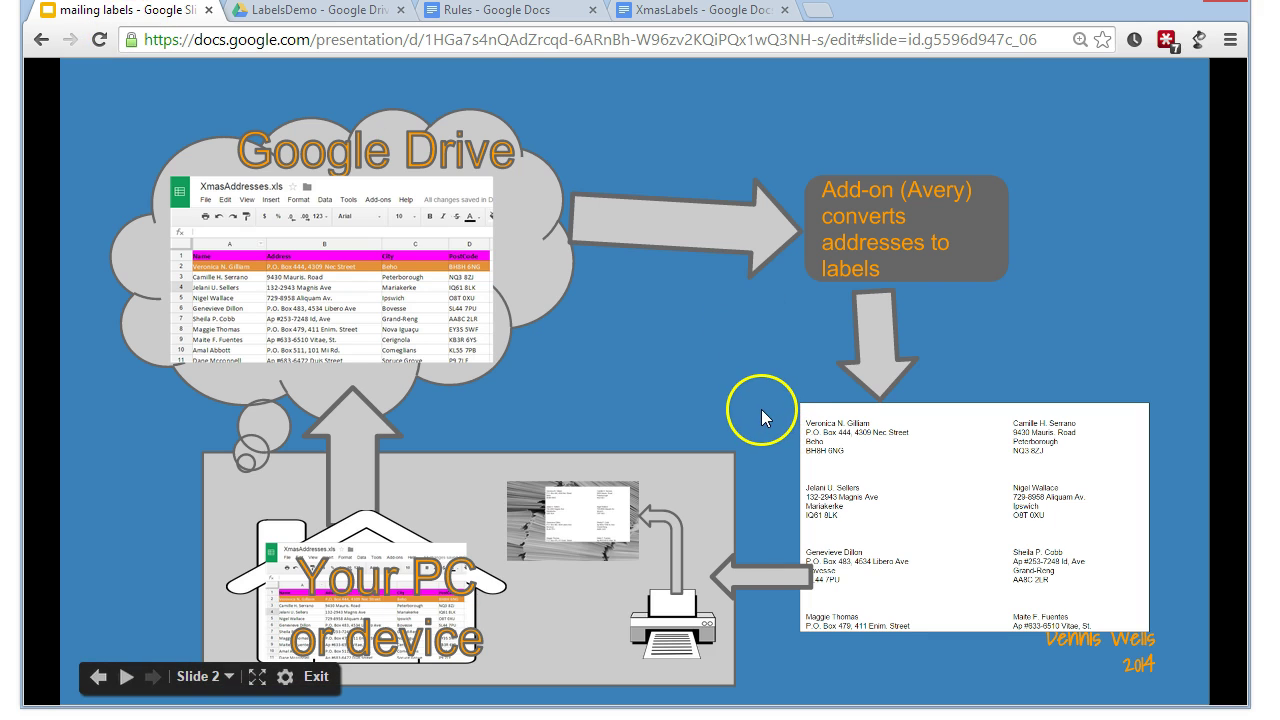
left_click(647, 14)
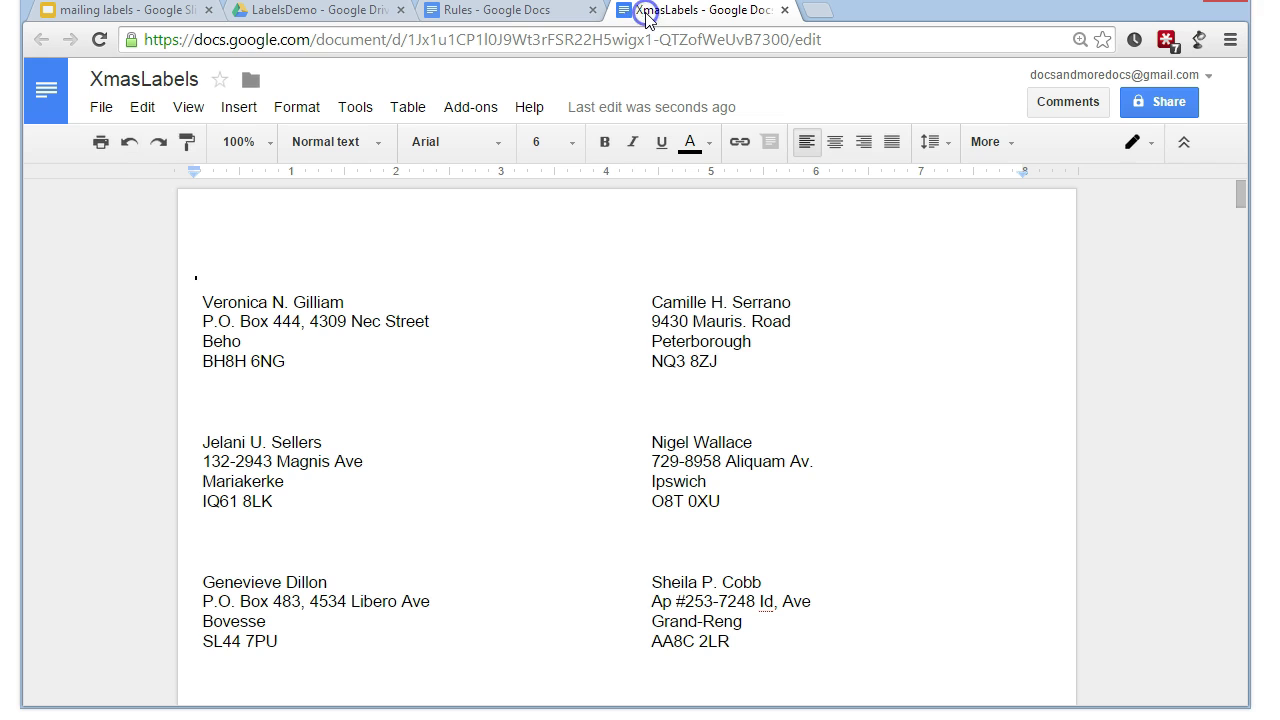
- Open the print preview of the XmasLabels document
left_click(101, 108)
left_click(128, 607)
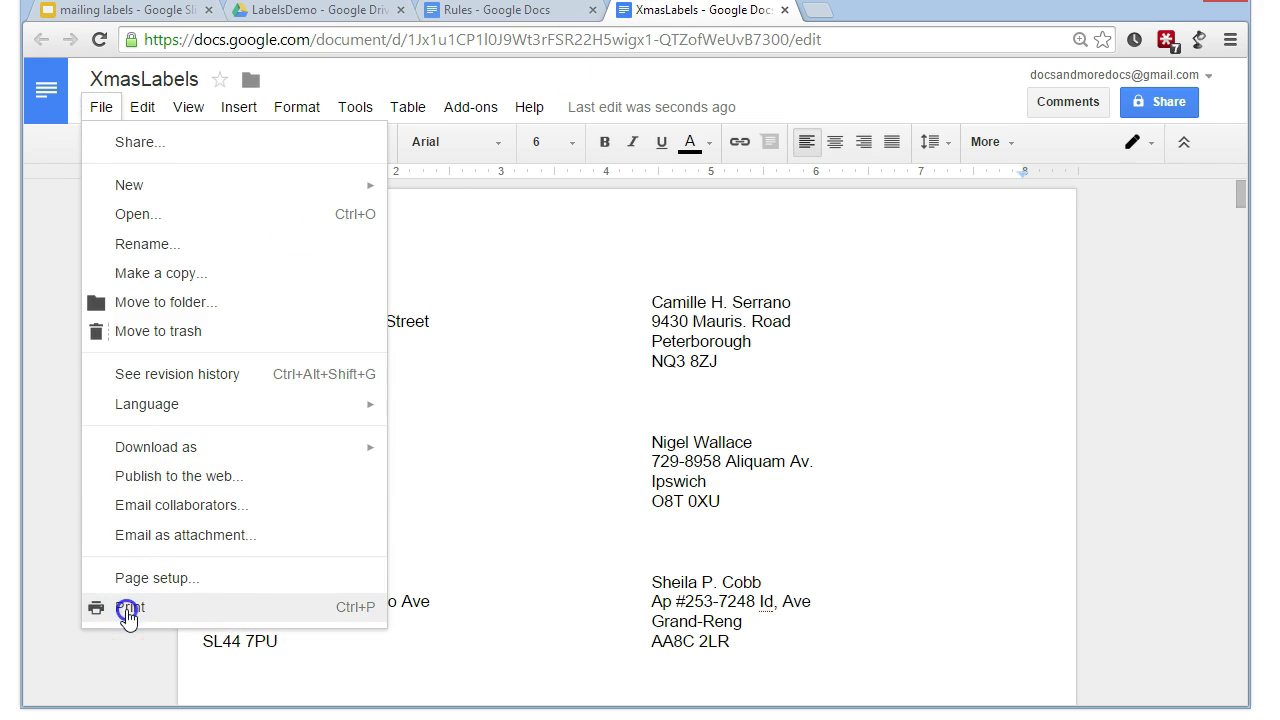
left_click(311, 600)
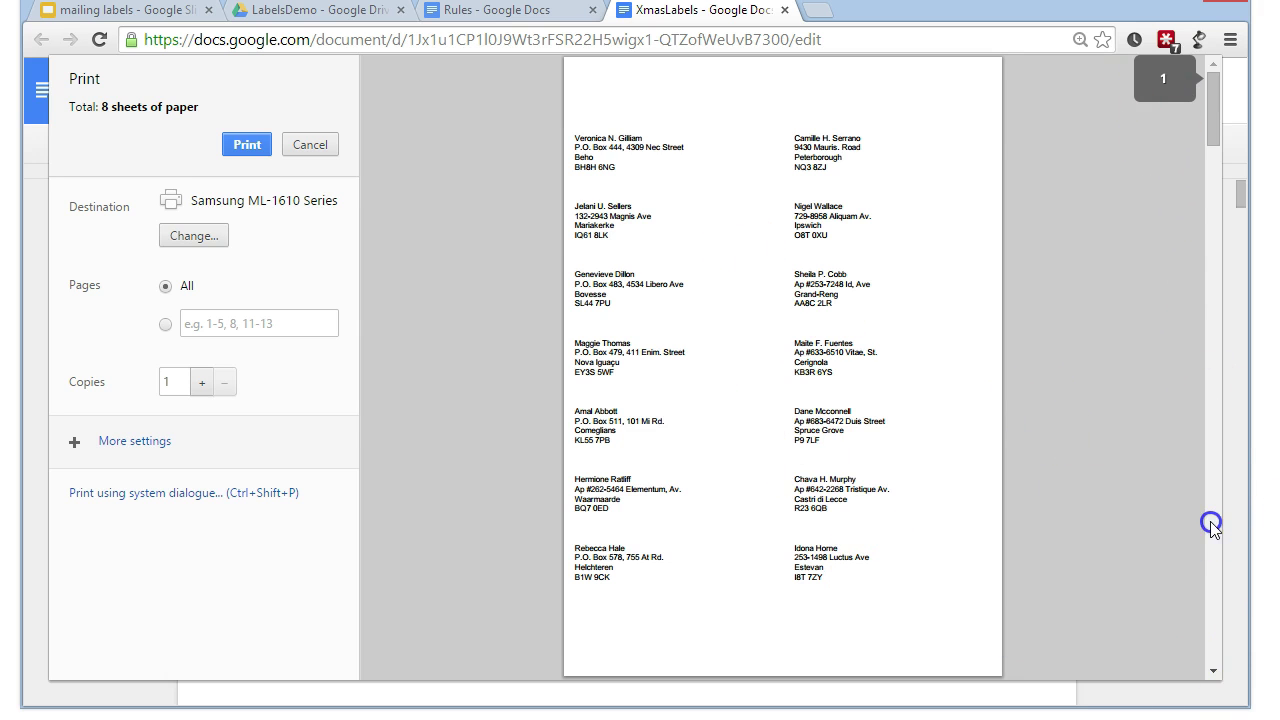
- Scroll through the 8 preview sheets of 14 labels, then return to the mailing labels presentation
scroll(1217, 522, "down", 5)
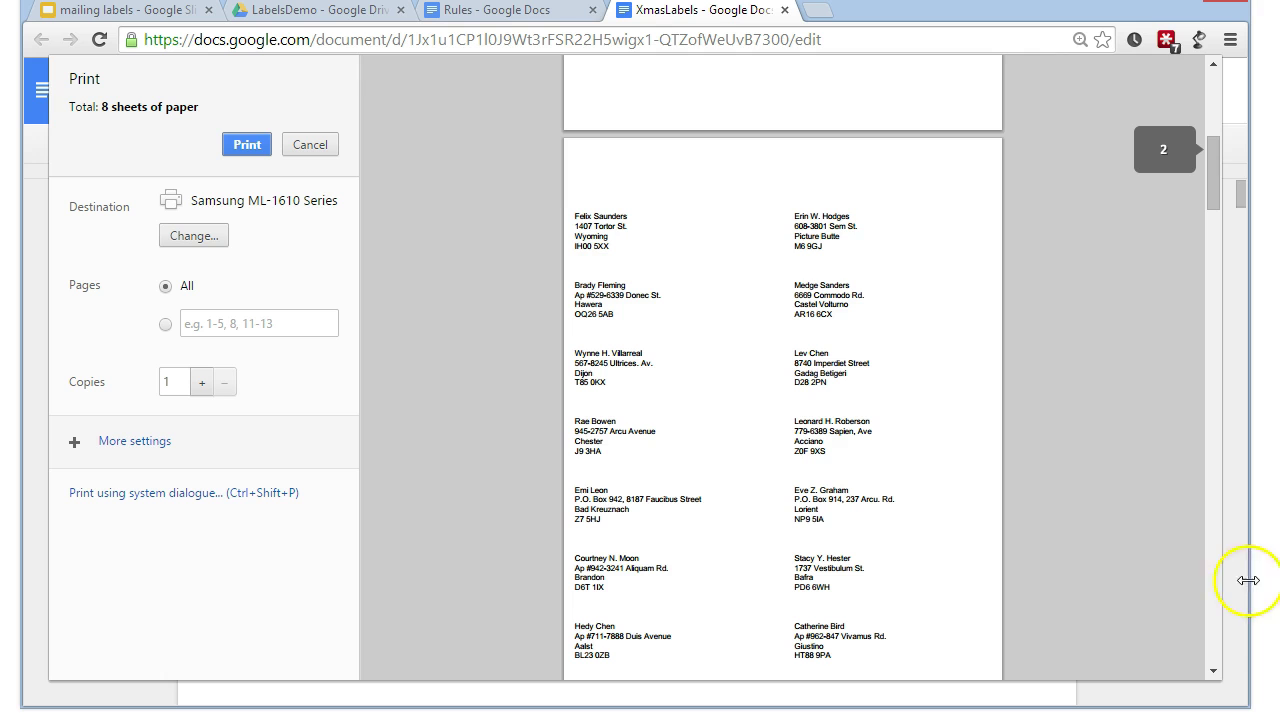
scroll(1217, 588, "down", 5)
scroll(1217, 588, "down", 6)
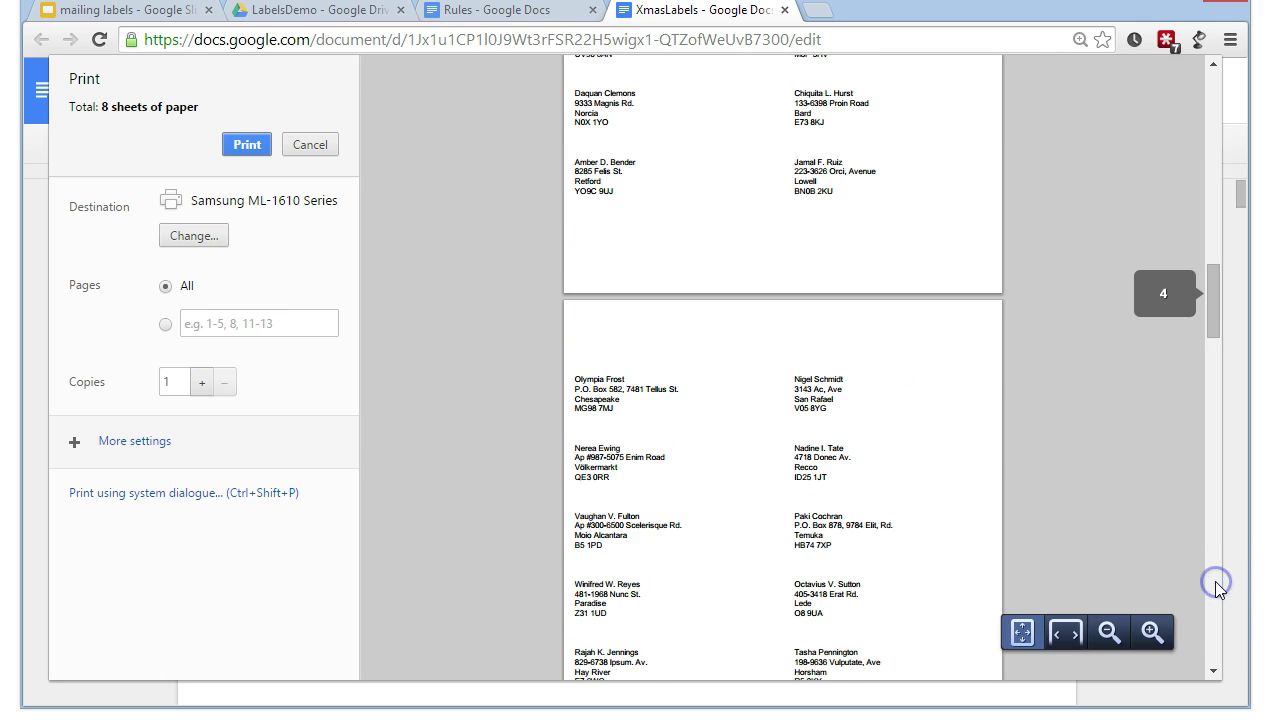
left_click(1214, 486)
left_click_drag(1210, 462, 1218, 567)
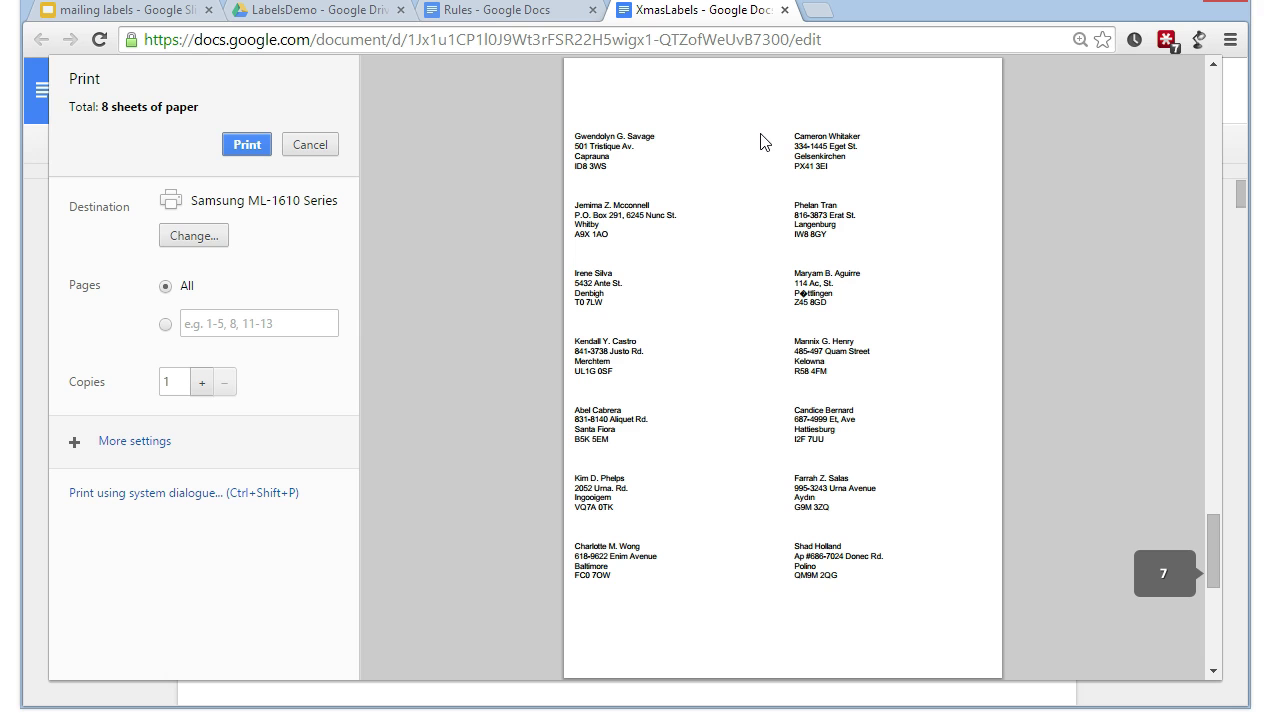
mouse_move(1214, 556)
left_mouse_down()
mouse_move(1221, 590)
mouse_move(1214, 566)
left_mouse_up()
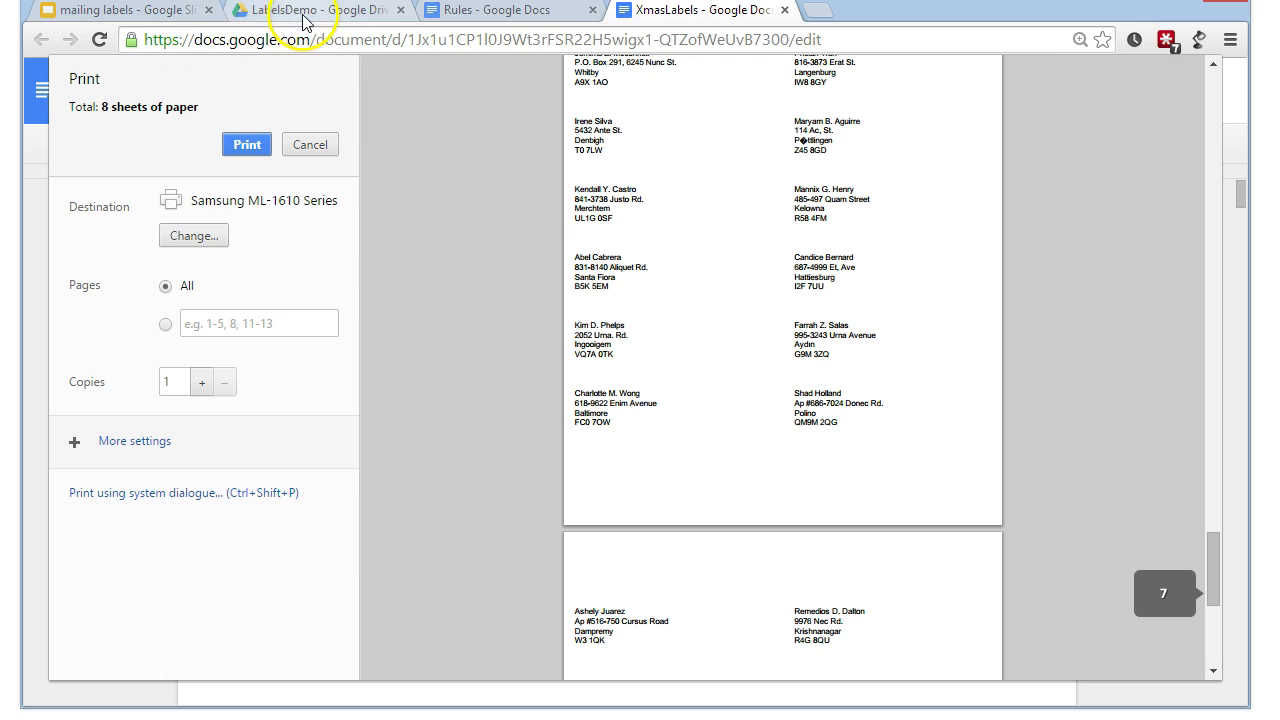
left_click(160, 12)
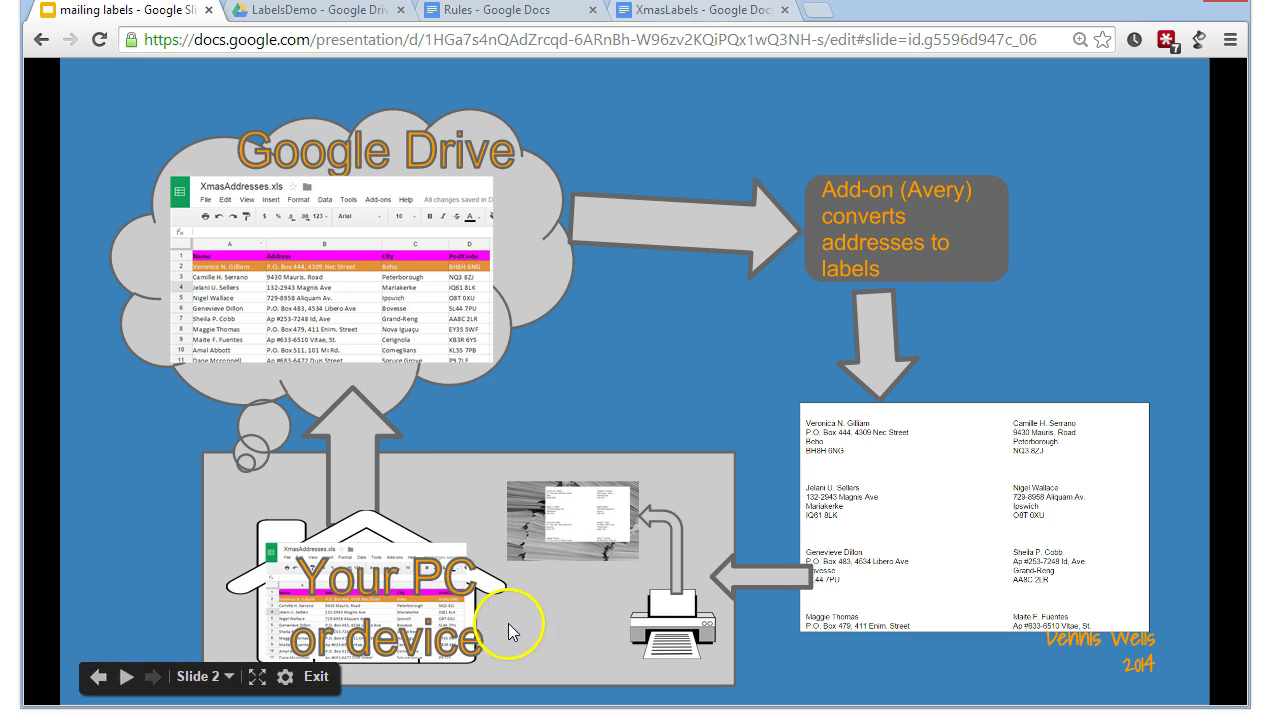